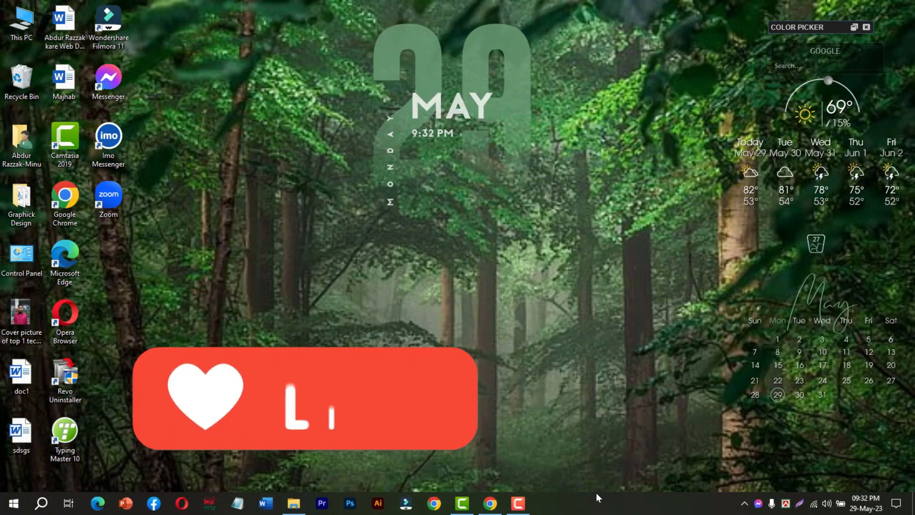
Open the Windows taskbar settings page from the desktop's taskbar.
right_click(572, 506)
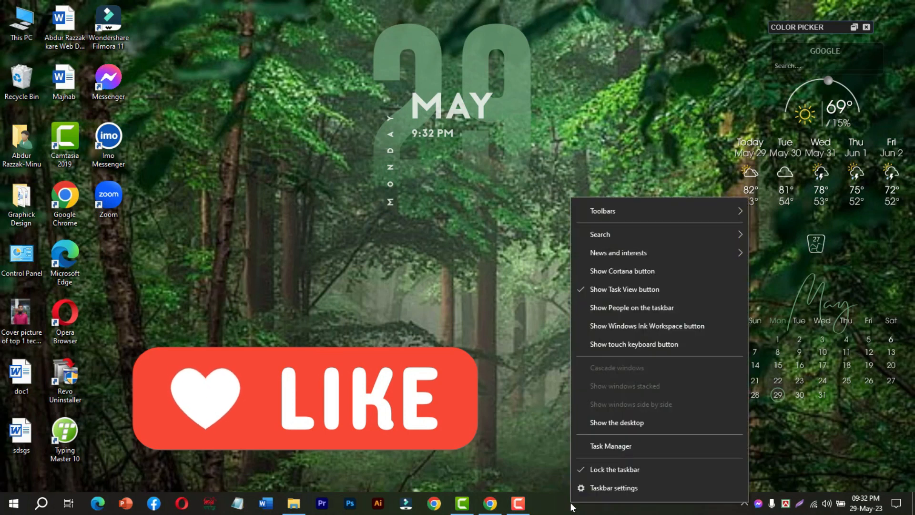
mouse_move(619, 241)
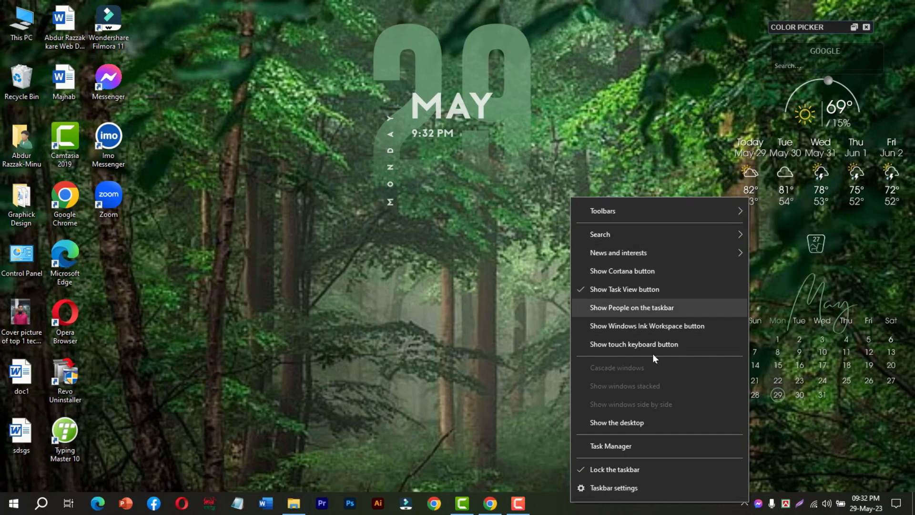
click(598, 489)
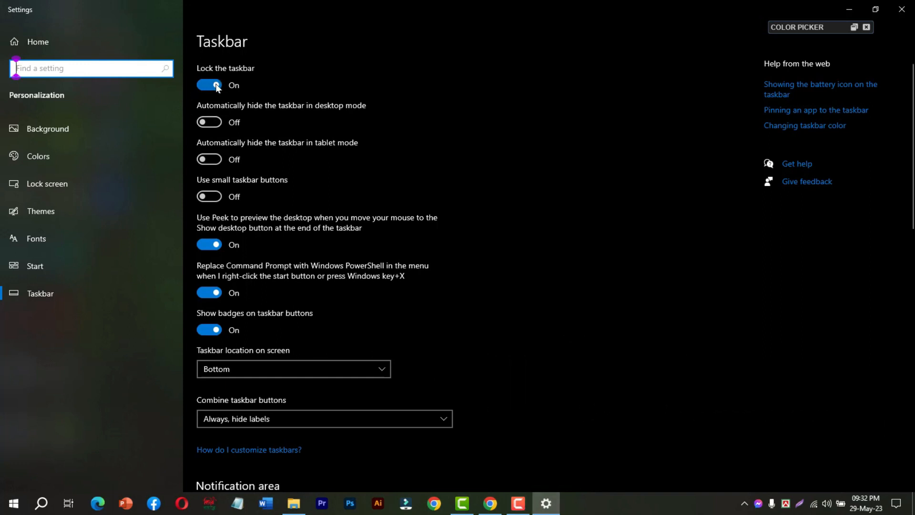
click(595, 509)
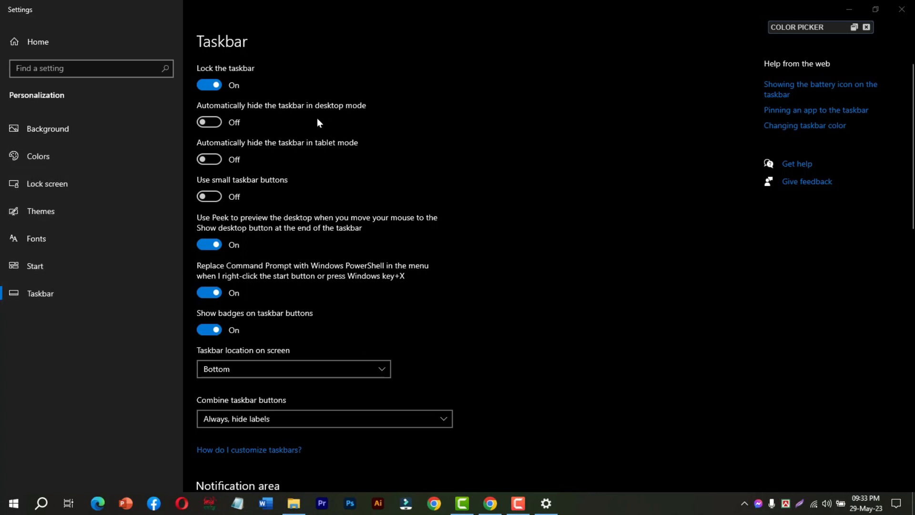
Unlock the taskbar in its settings and try moving it to the top edge of the screen.
click(213, 86)
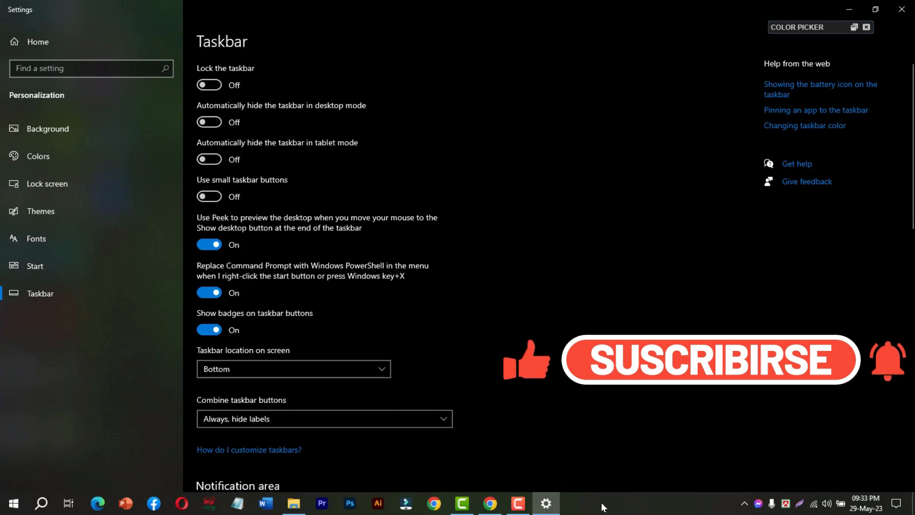
drag(602, 504, 648, 1)
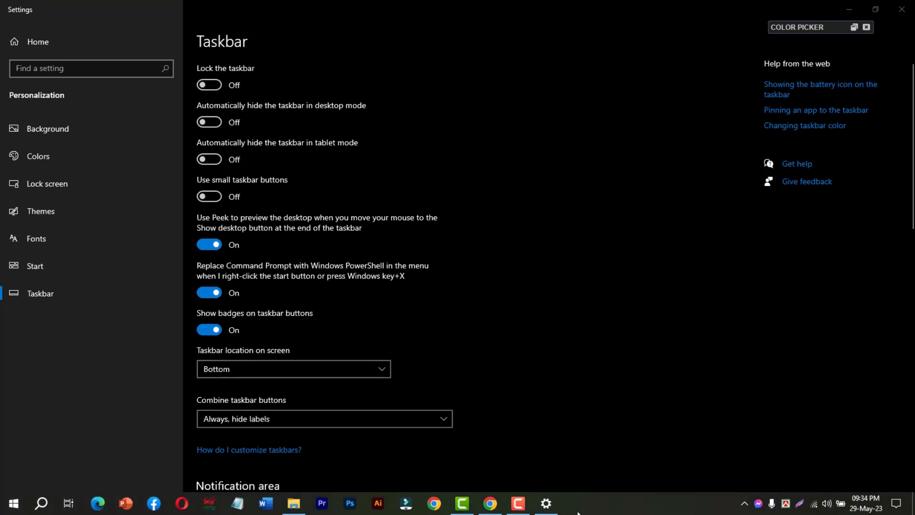
Lock the taskbar again and check the lock option among the taskbar's own options.
click(217, 86)
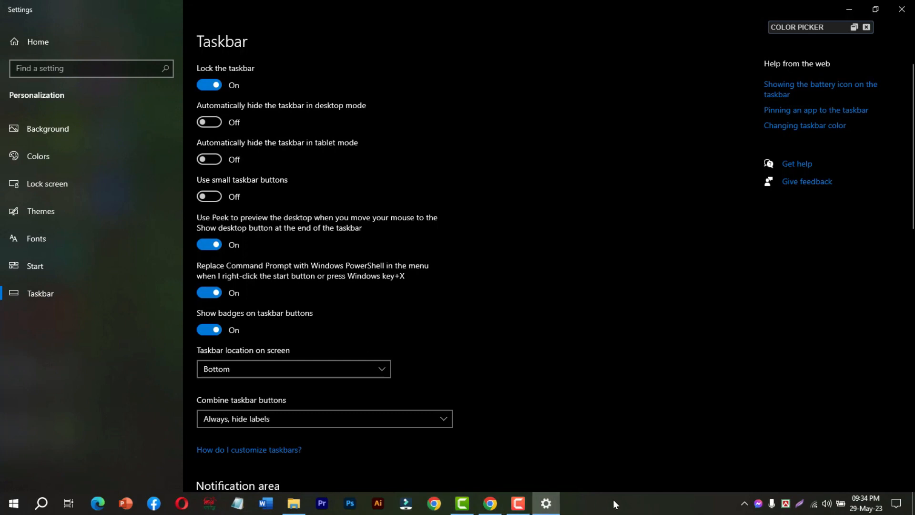
right_click(591, 510)
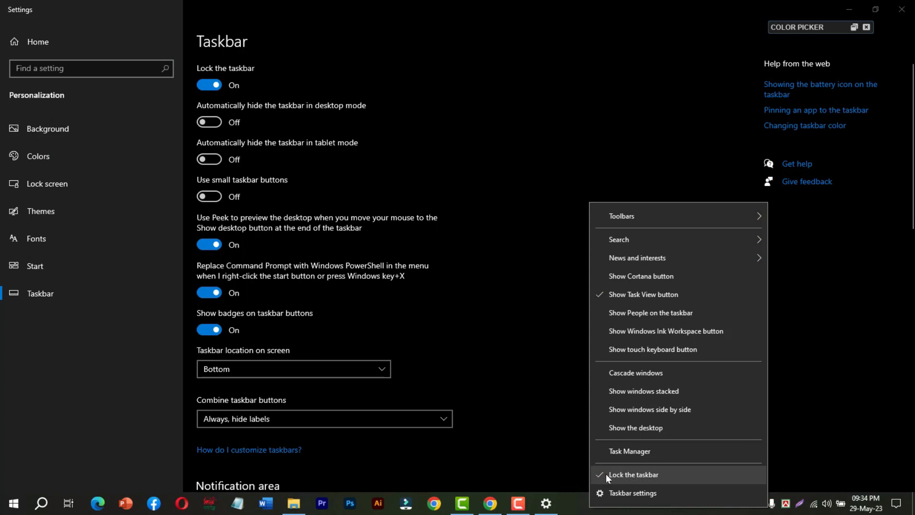
click(578, 510)
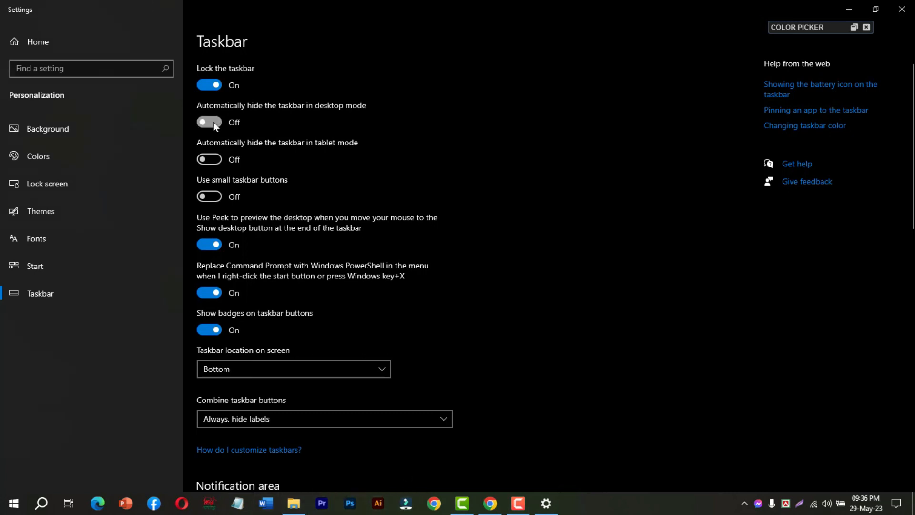
Try automatically hiding the taskbar in desktop mode, and switch that option back off.
click(215, 125)
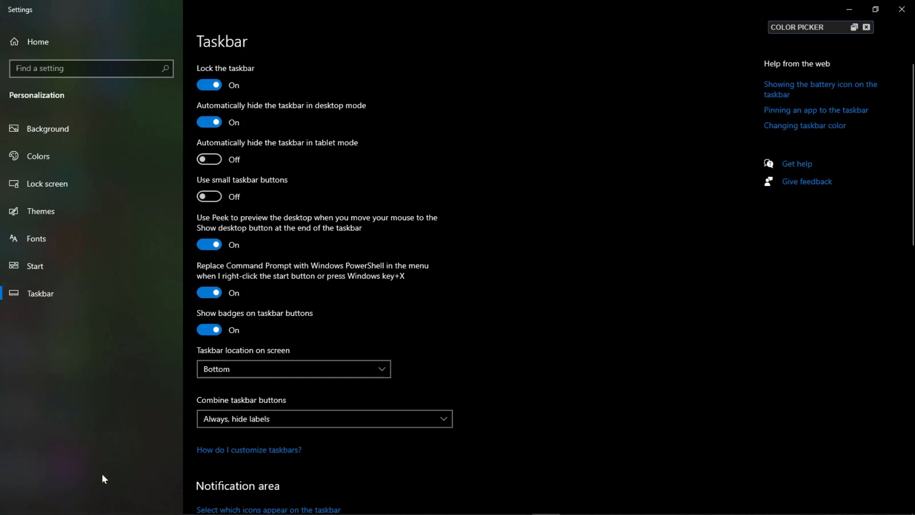
mouse_move(143, 512)
mouse_move(433, 512)
mouse_move(599, 513)
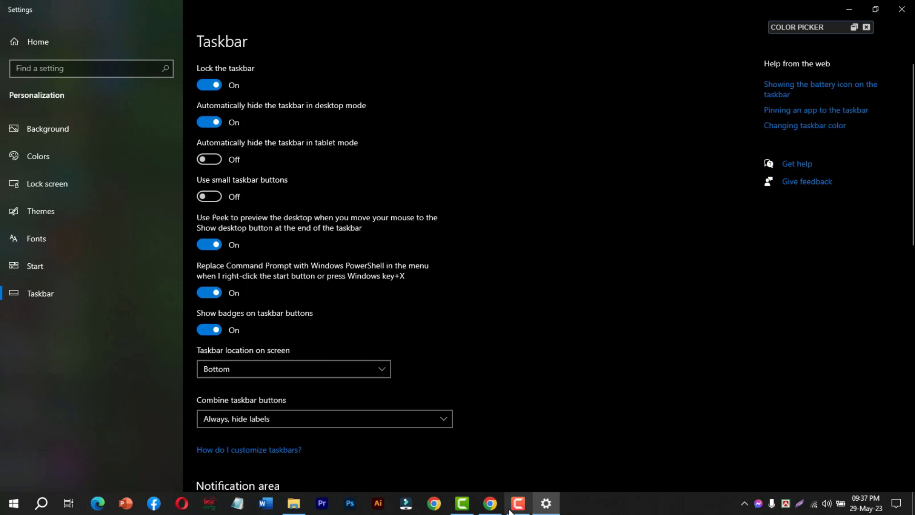
click(211, 125)
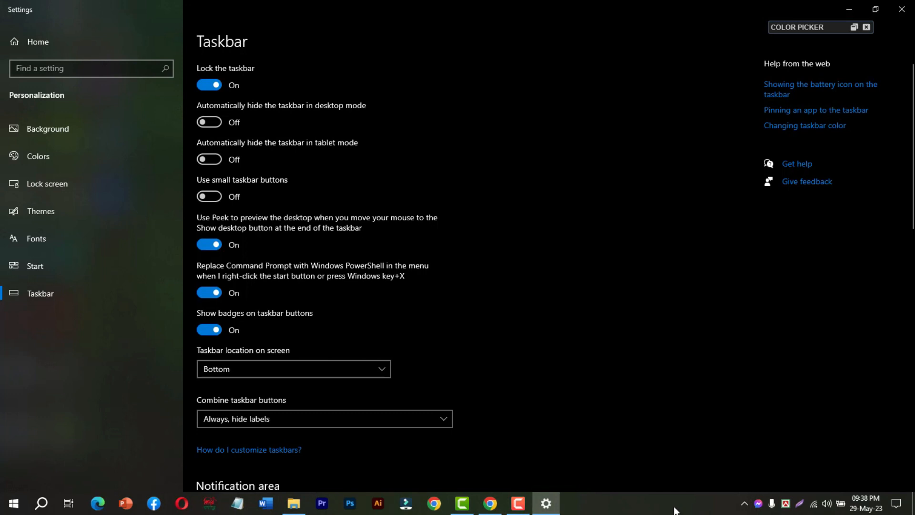
Enable small taskbar buttons.
click(207, 197)
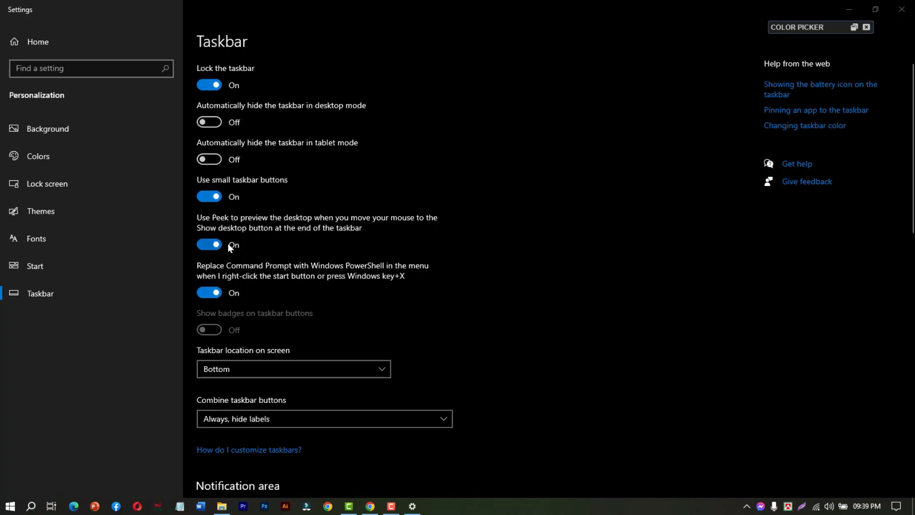
click(205, 231)
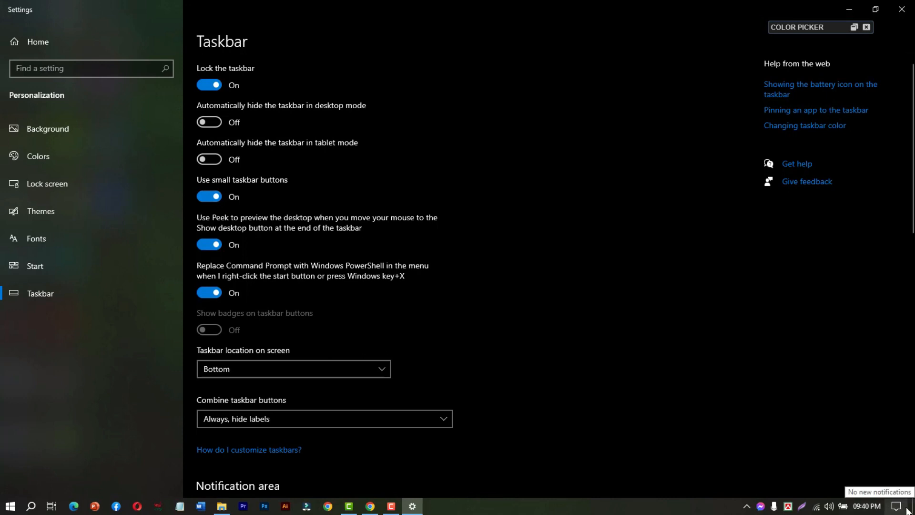
Test desktop Peek and Show desktop at the end of the taskbar, returning to the Settings window after each time.
mouse_move(914, 506)
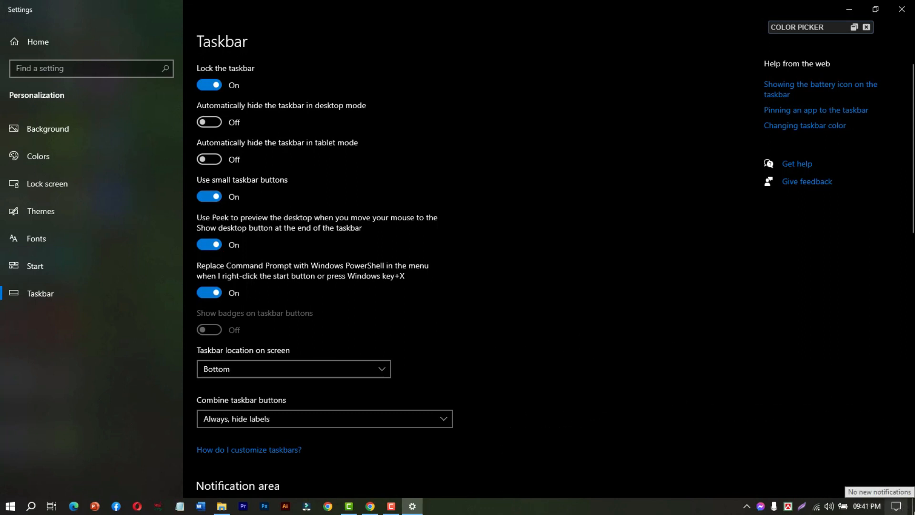
click(911, 508)
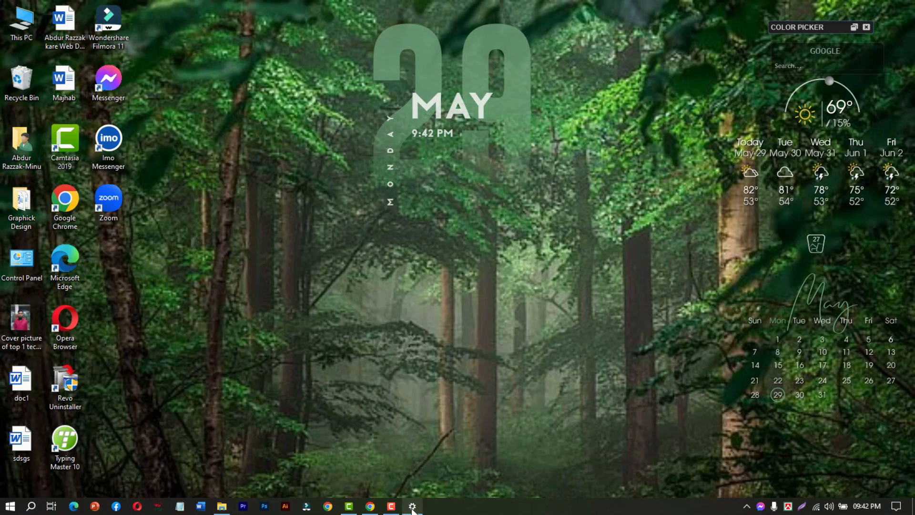
mouse_move(412, 508)
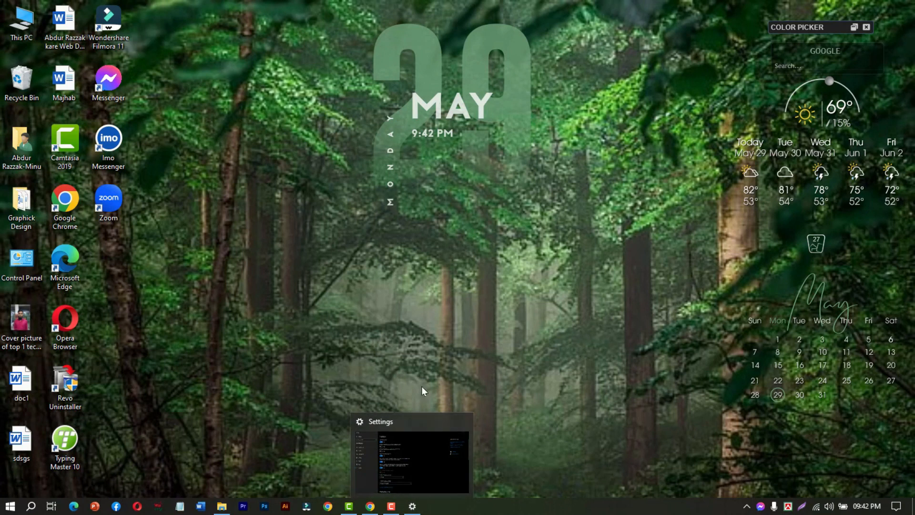
click(413, 507)
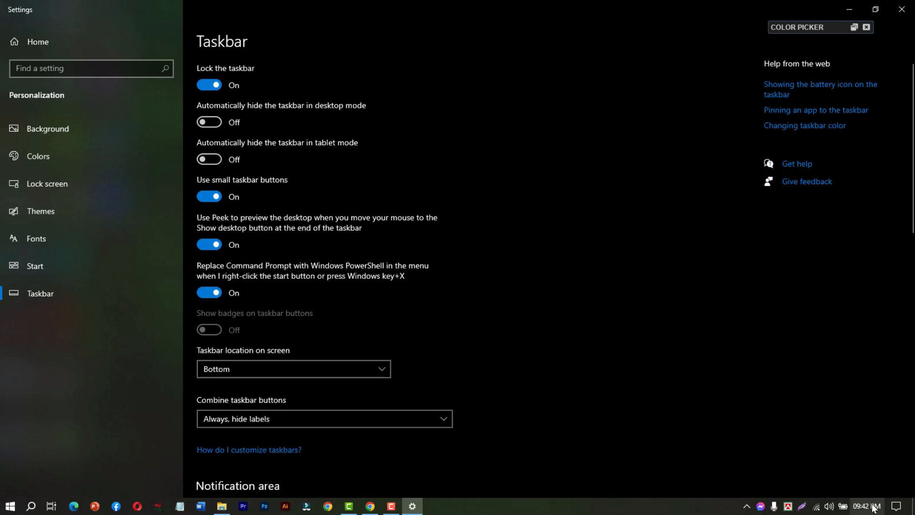
mouse_move(913, 506)
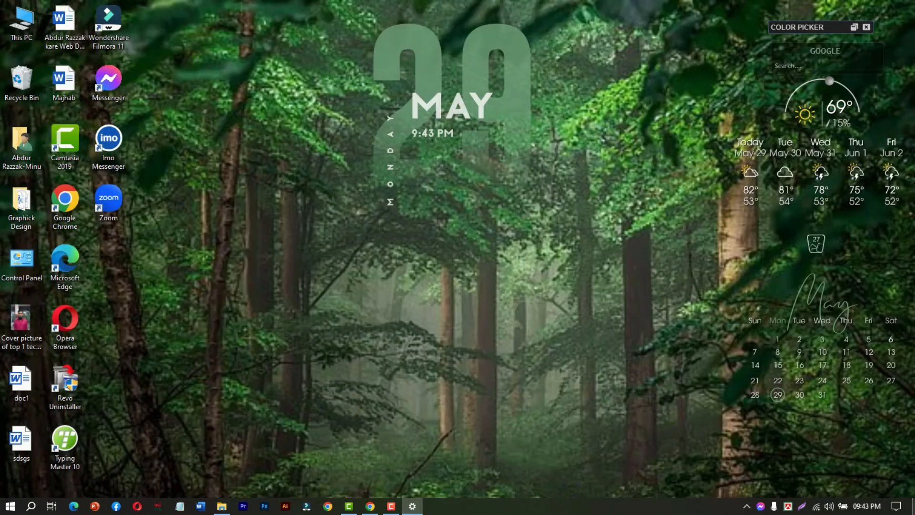
click(912, 506)
click(412, 506)
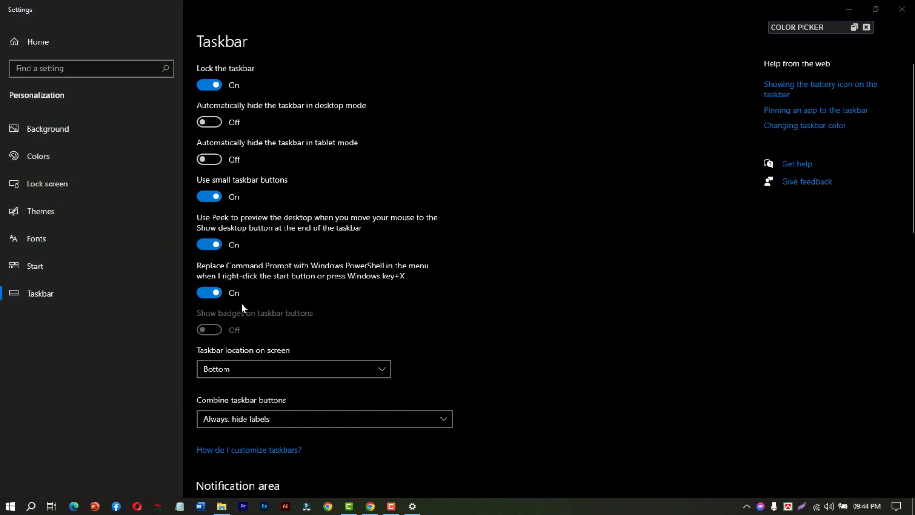
Examine the Start button's shortcut list for the Windows PowerShell entries, and close it.
click(212, 292)
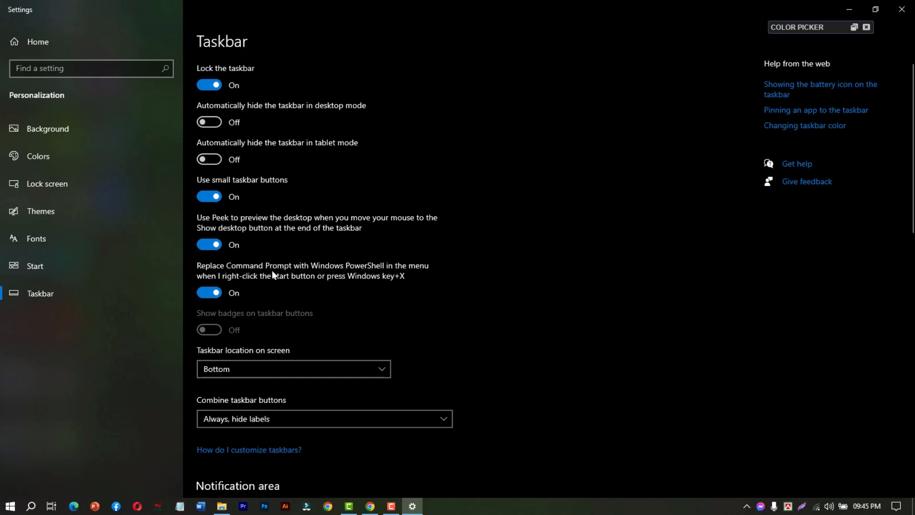
right_click(10, 507)
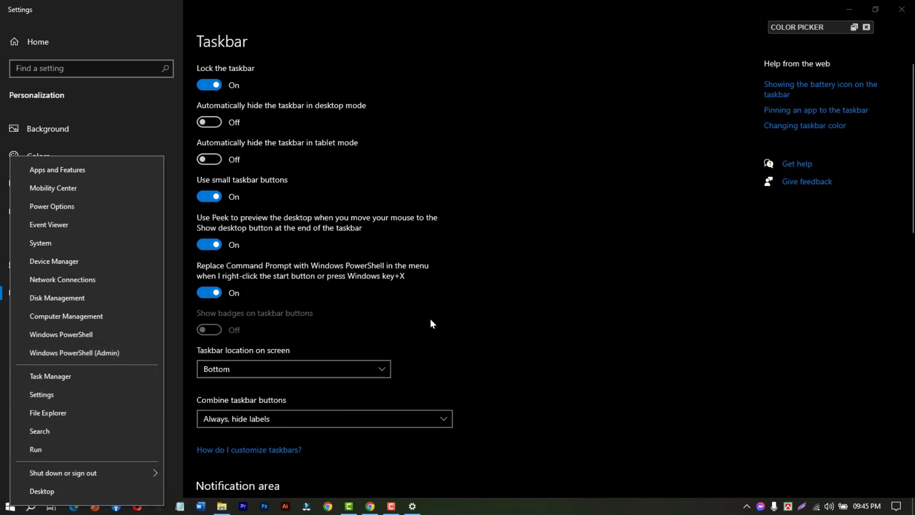
click(458, 292)
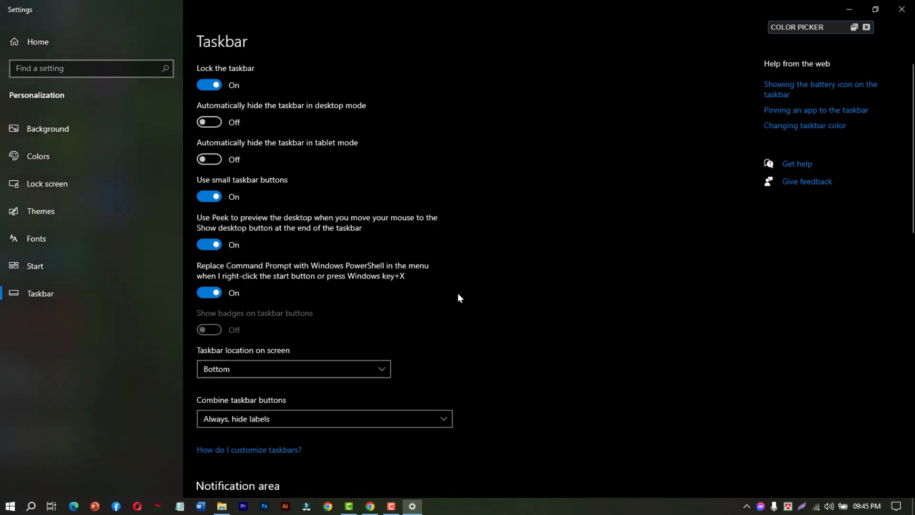
Turn off replacing Command Prompt with Windows PowerShell, and test Command Prompt (Admin) from the Start shortcut list before closing it.
click(214, 293)
right_click(12, 508)
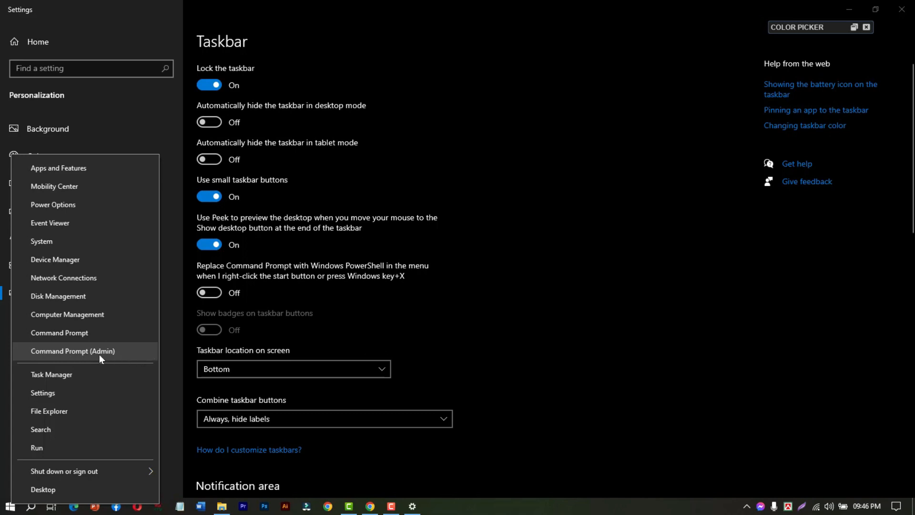
click(67, 352)
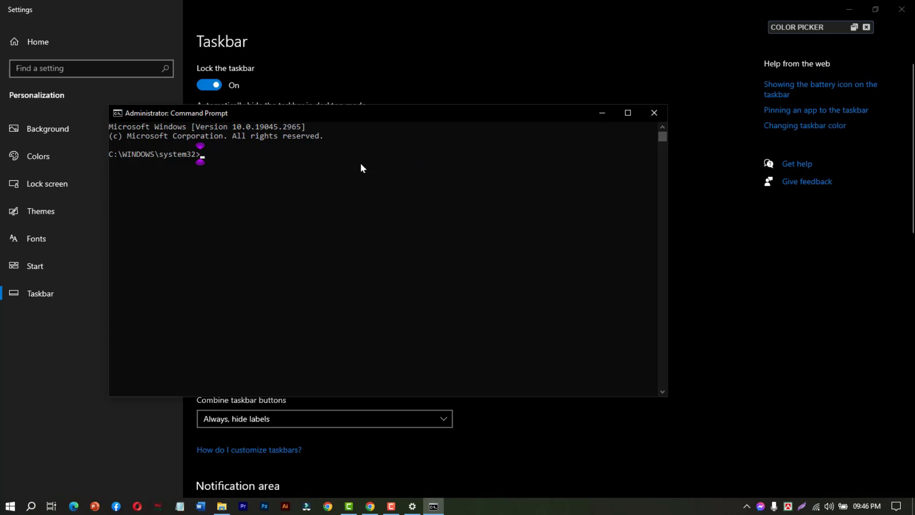
click(647, 116)
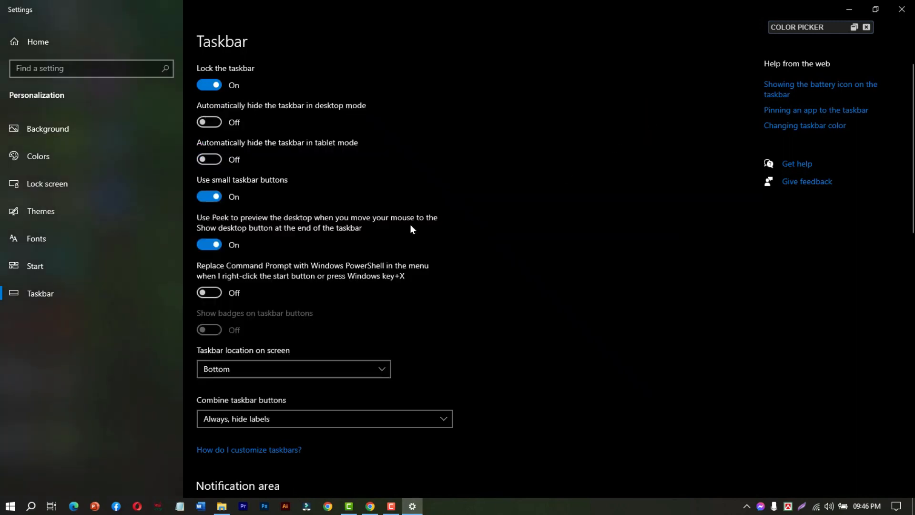
Set the taskbar location on screen to Top.
scroll(304, 305, down, 2)
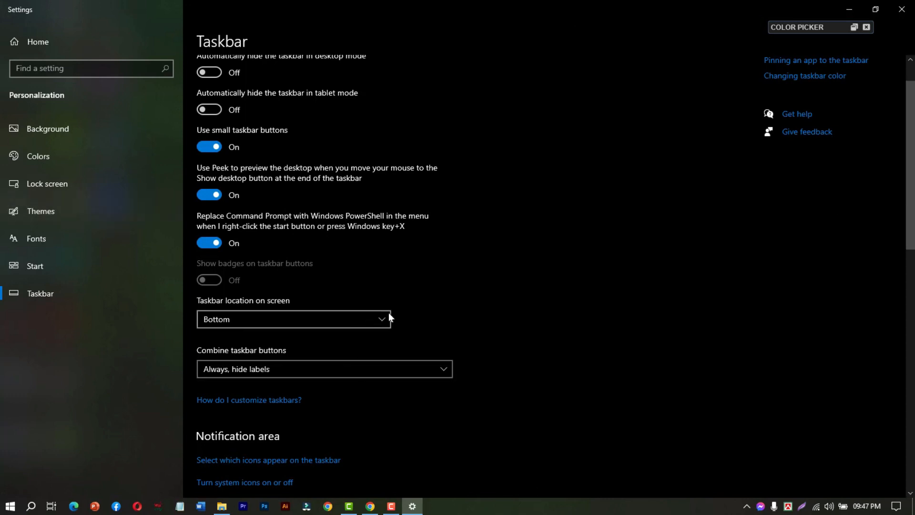
click(377, 319)
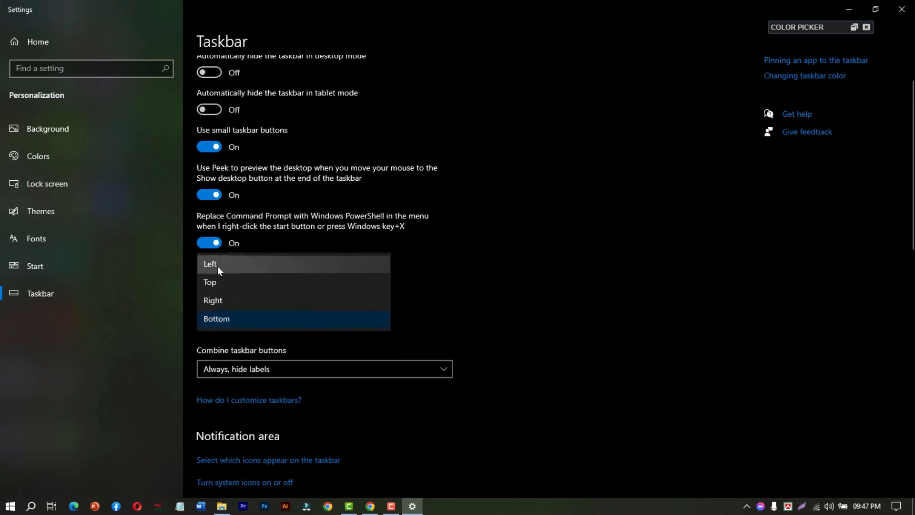
click(245, 280)
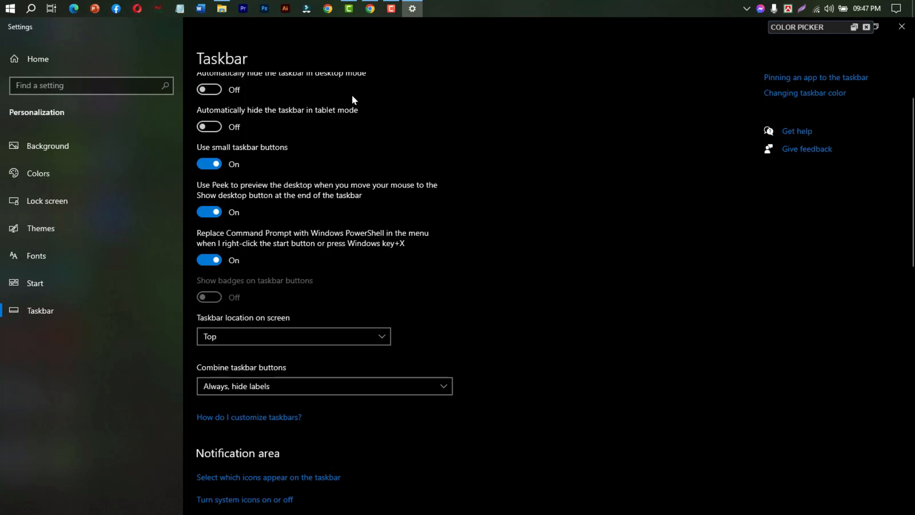
Set the taskbar location on screen back to Bottom.
scroll(238, 99, up, 1)
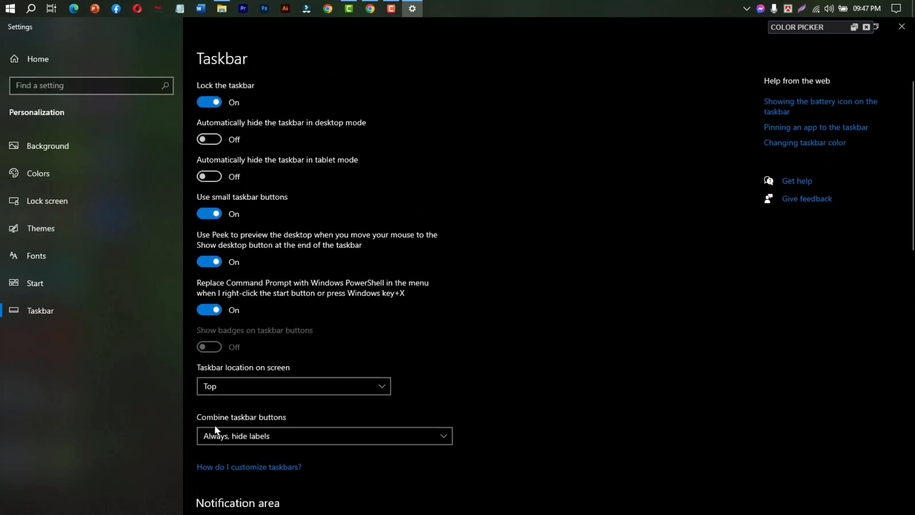
scroll(289, 252, down, 3)
scroll(254, 397, up, 2)
scroll(254, 397, down, 2)
click(331, 263)
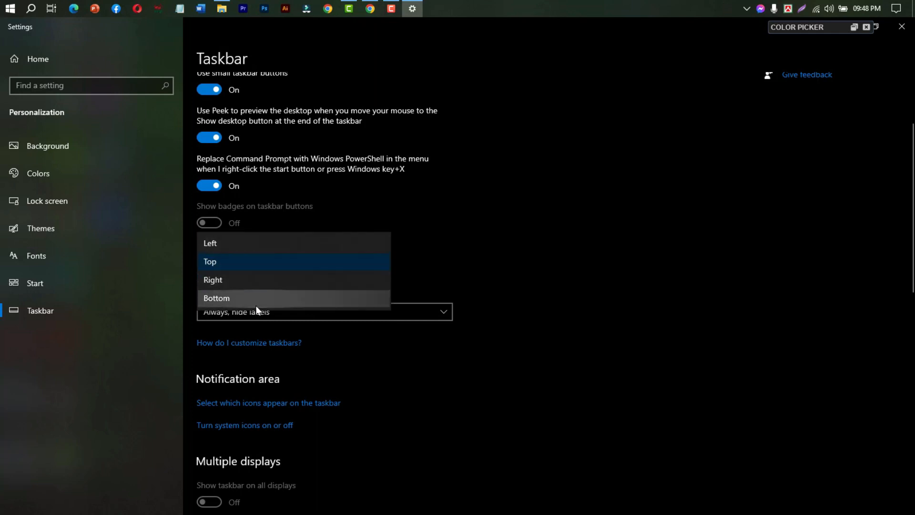
click(270, 260)
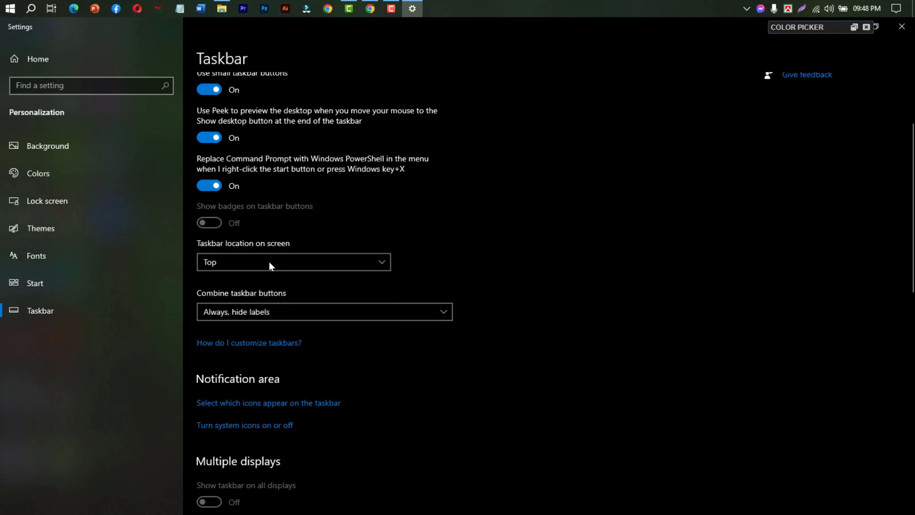
click(302, 262)
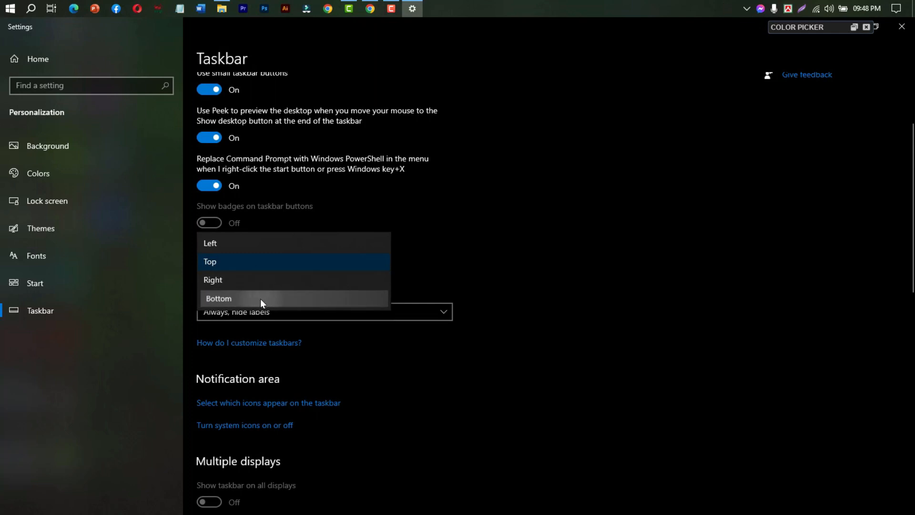
click(260, 299)
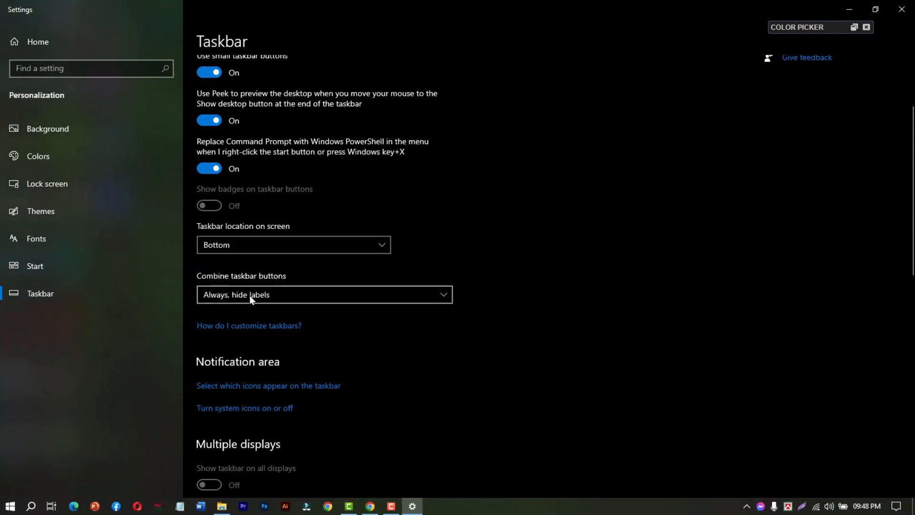
Review the options for combining taskbar buttons, and choose Always, hide labels.
scroll(250, 295, down, 1)
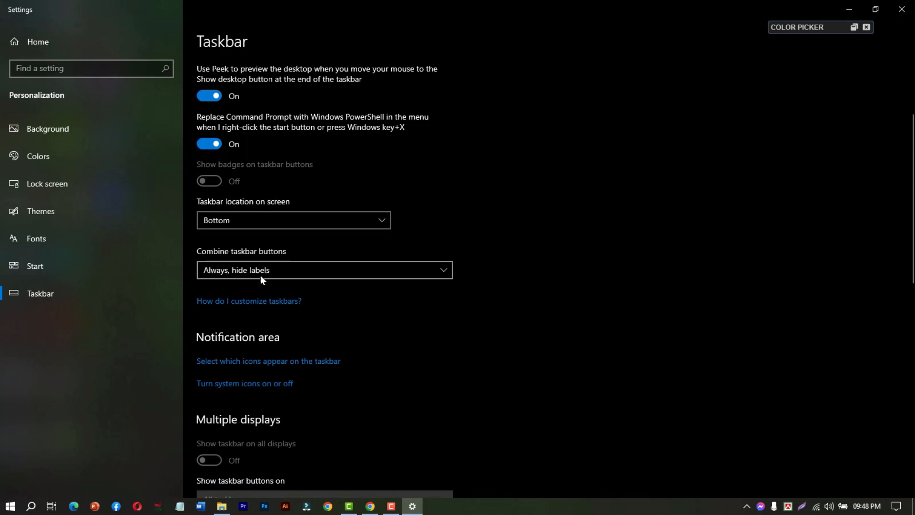
click(436, 271)
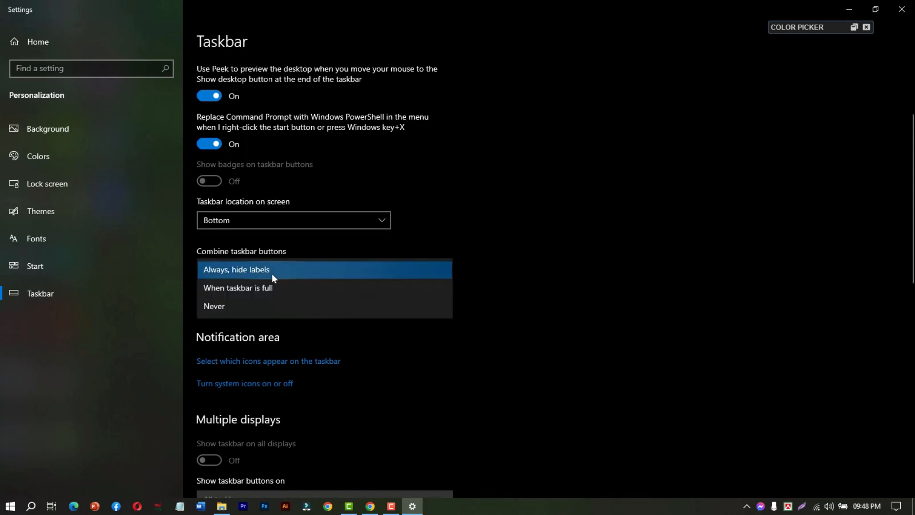
click(414, 270)
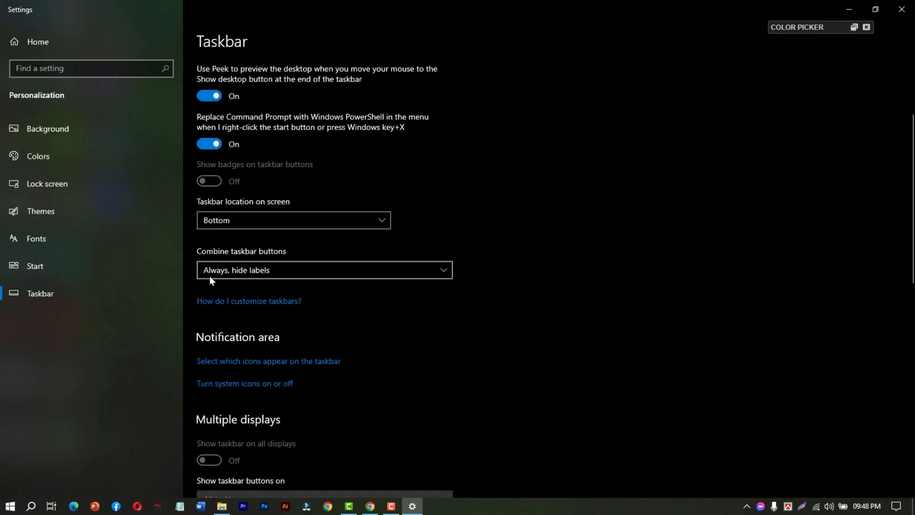
Switch to Word from the taskbar, open the recent Graphic Design document, and minimize its window.
click(202, 508)
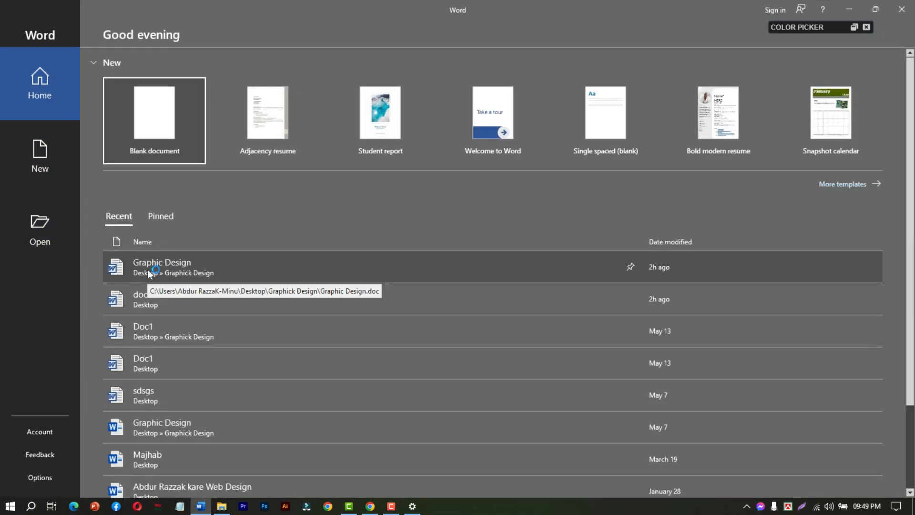
click(145, 260)
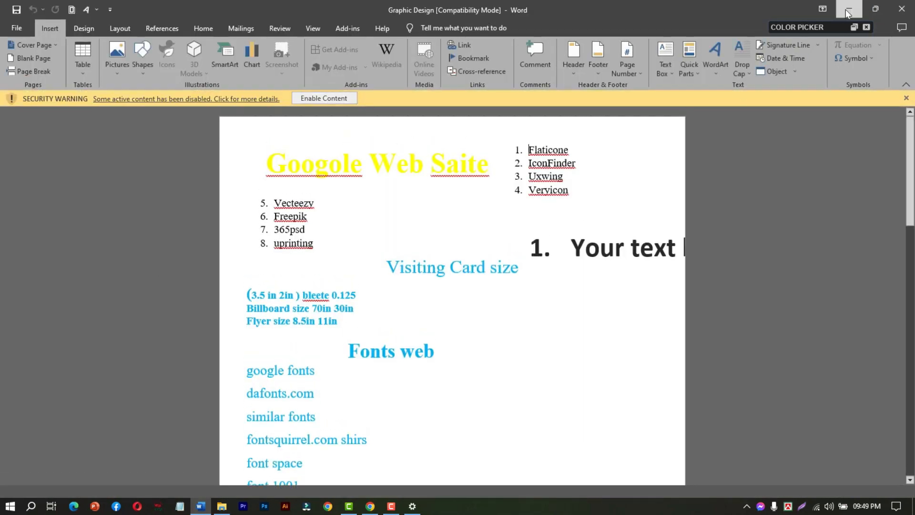
click(848, 13)
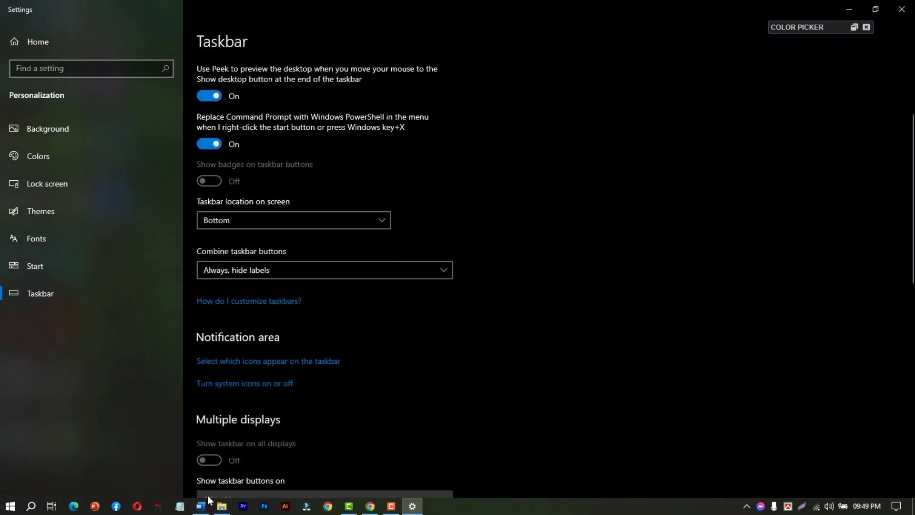
Restore the Graphic Design document, create a new blank Word document, and minimize both Word windows.
click(200, 509)
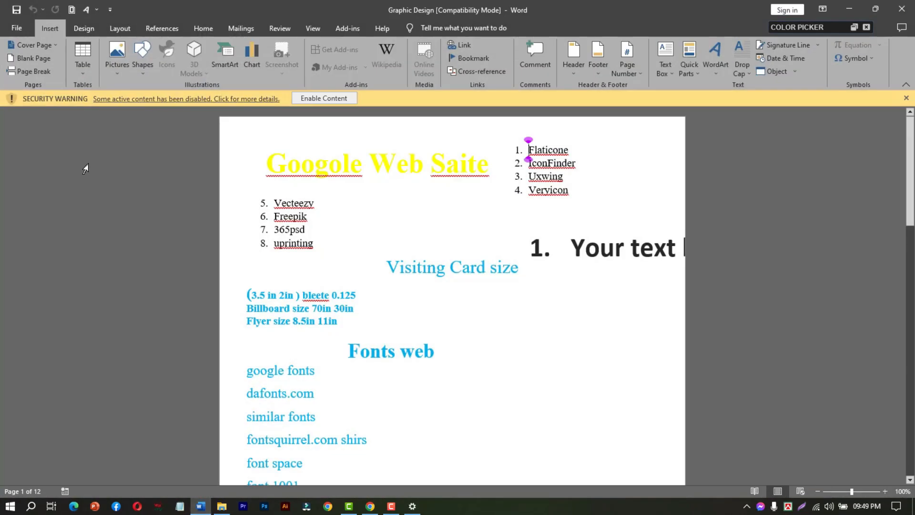
click(18, 28)
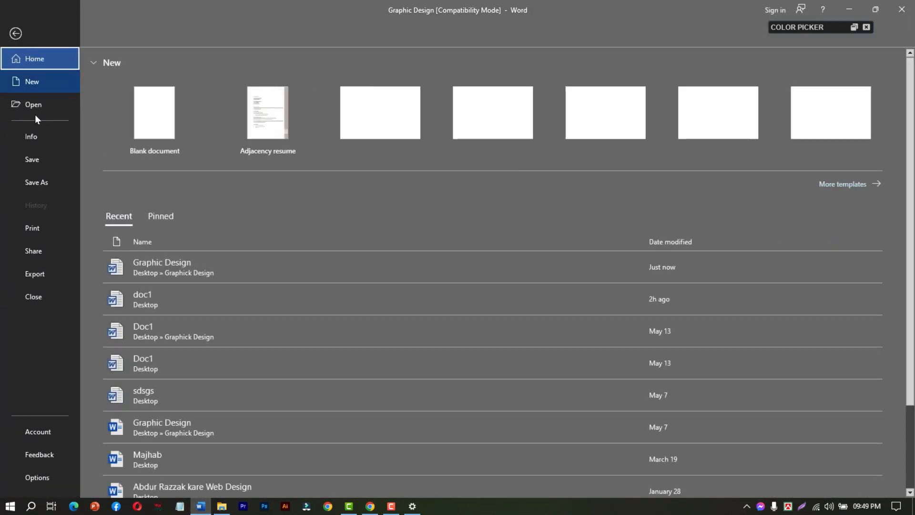
click(33, 86)
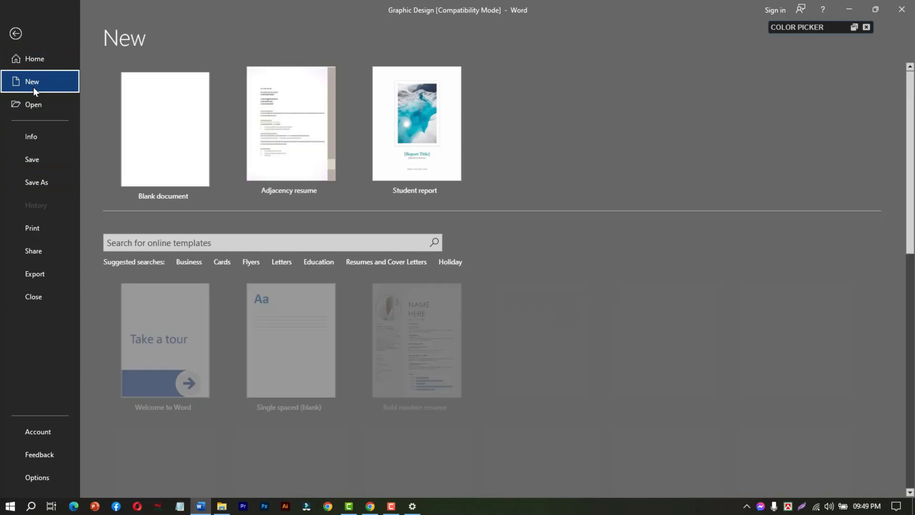
click(133, 98)
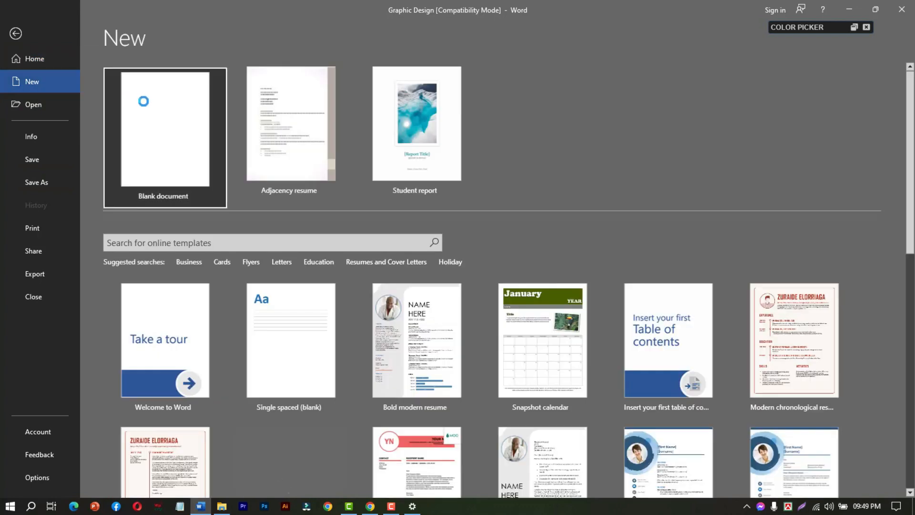
click(857, 9)
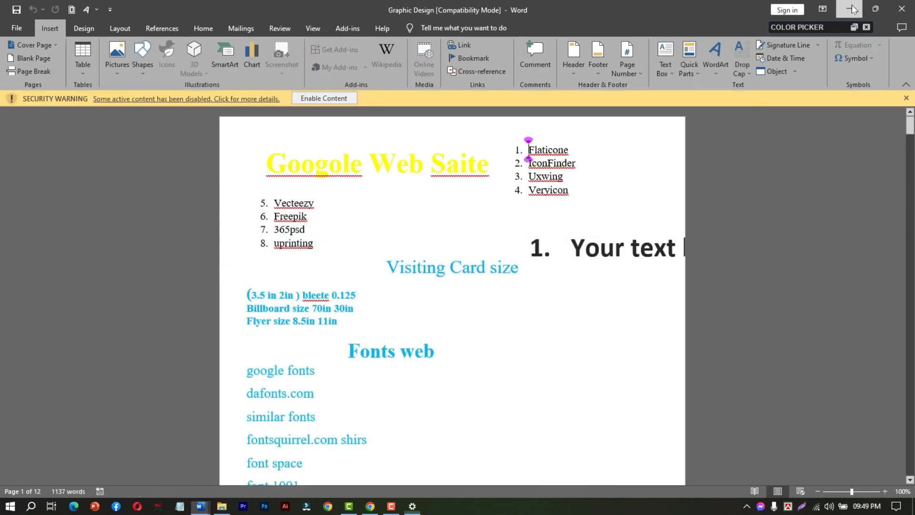
click(855, 9)
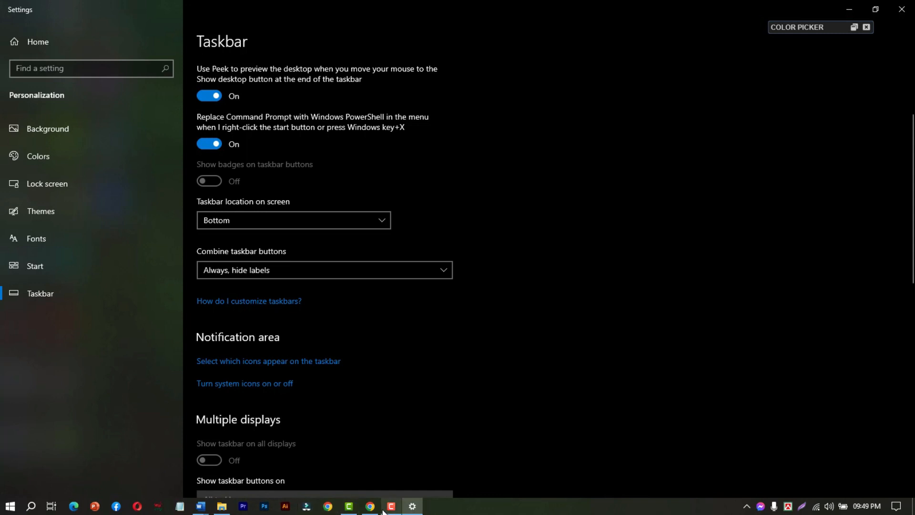
Examine the taskbar window previews of the running programs, including the grouped previews of the two Word documents.
mouse_move(375, 511)
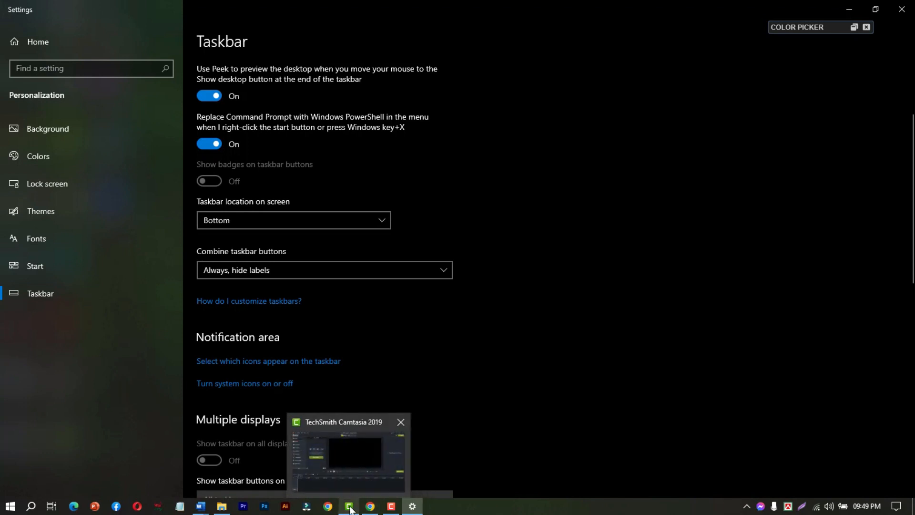
mouse_move(216, 513)
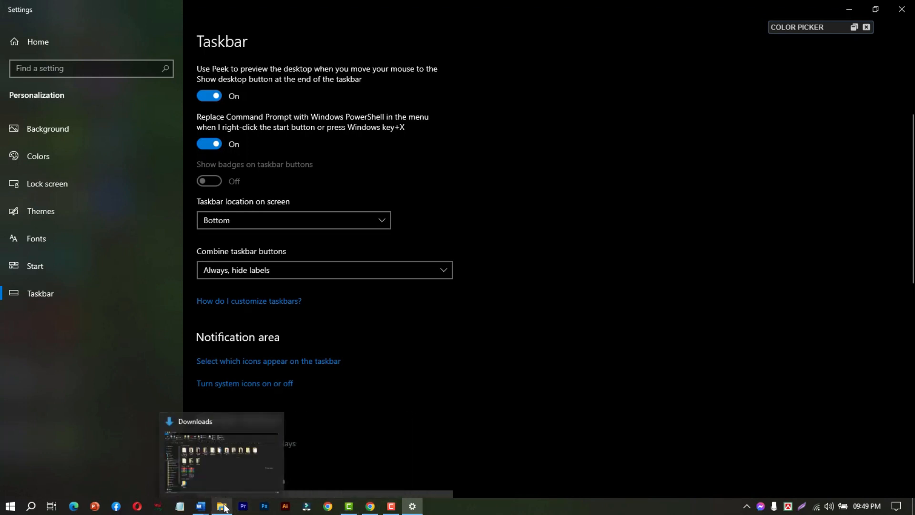
mouse_move(227, 480)
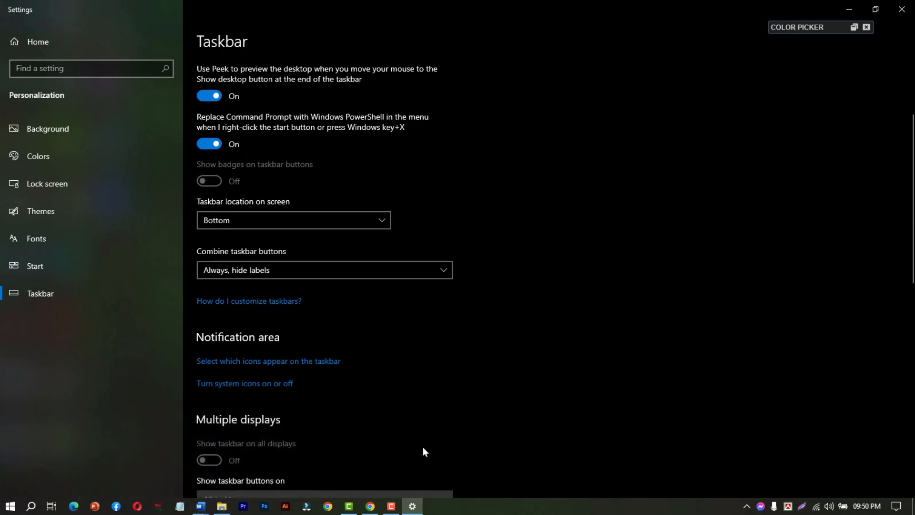
click(200, 509)
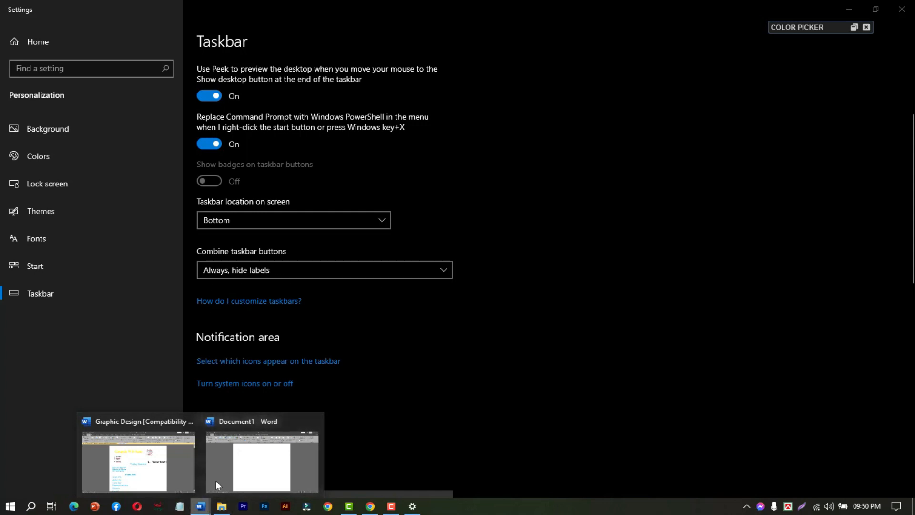
Set Combine taskbar buttons to When taskbar is full, and check the window previews of the labelled taskbar buttons.
click(408, 272)
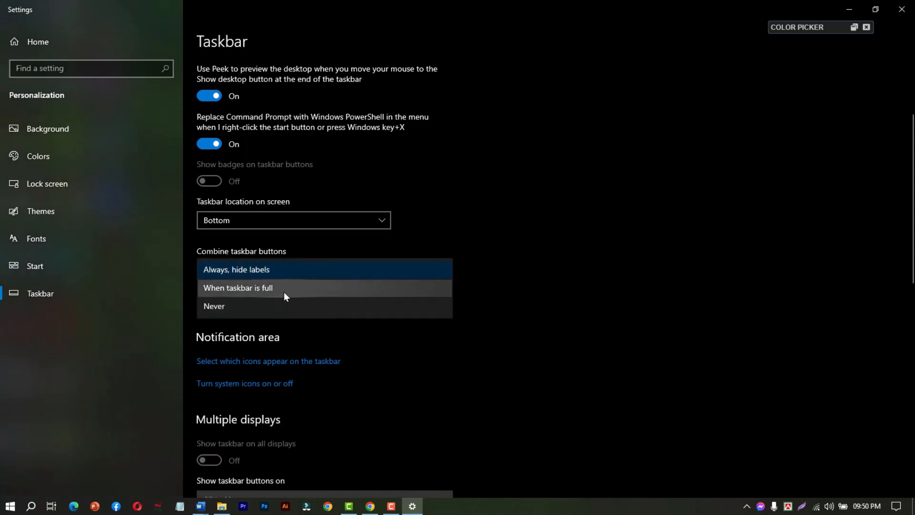
click(299, 288)
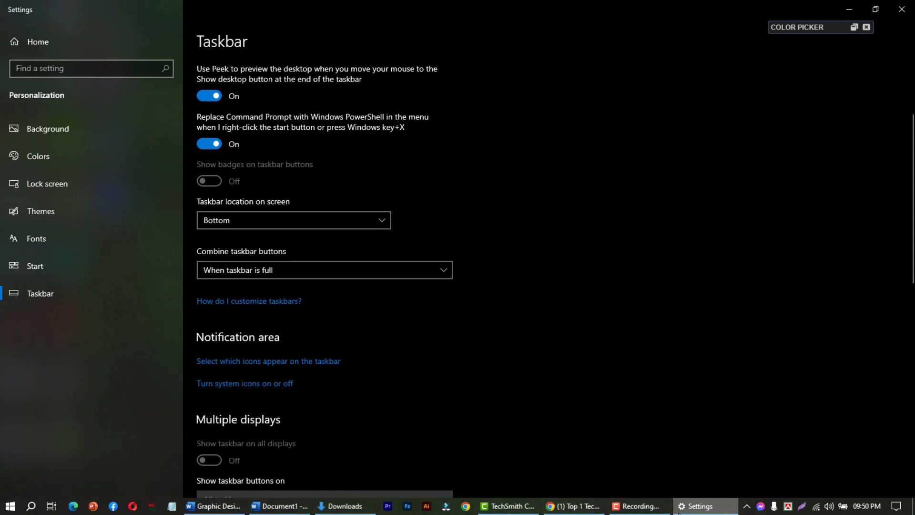
mouse_move(190, 510)
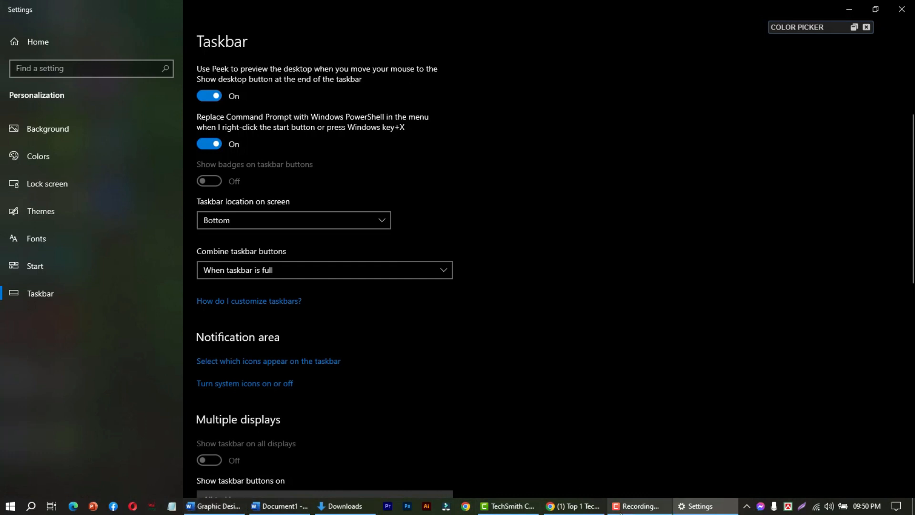
mouse_move(626, 507)
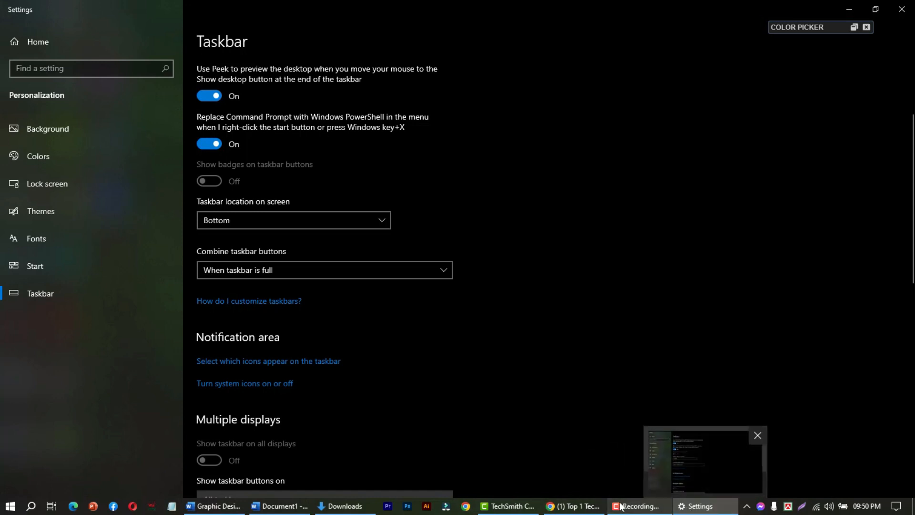
mouse_move(505, 509)
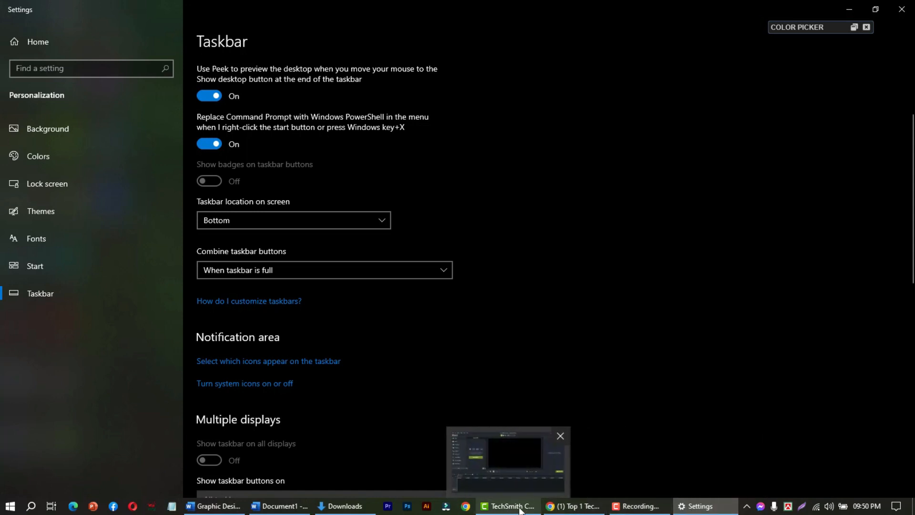
mouse_move(285, 511)
mouse_move(229, 510)
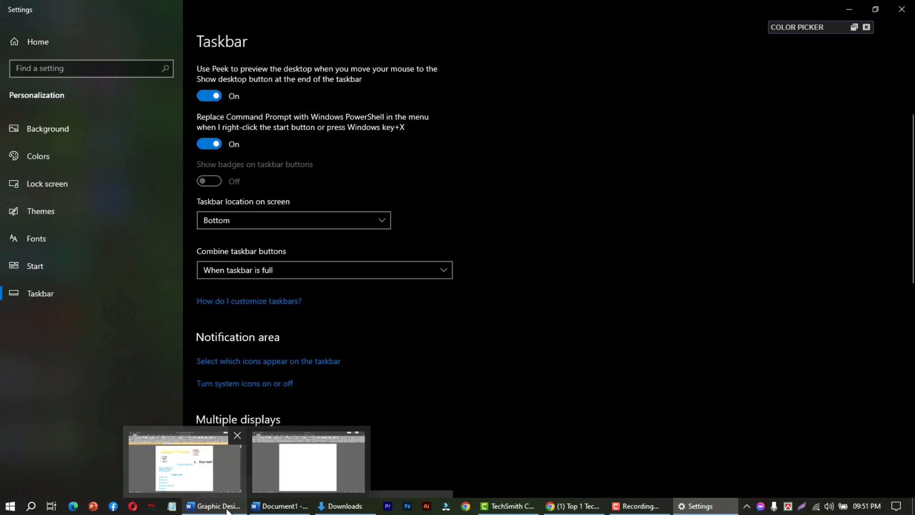
Try the Never option for combining taskbar buttons, and set it back to Always, hide labels.
click(334, 270)
click(315, 291)
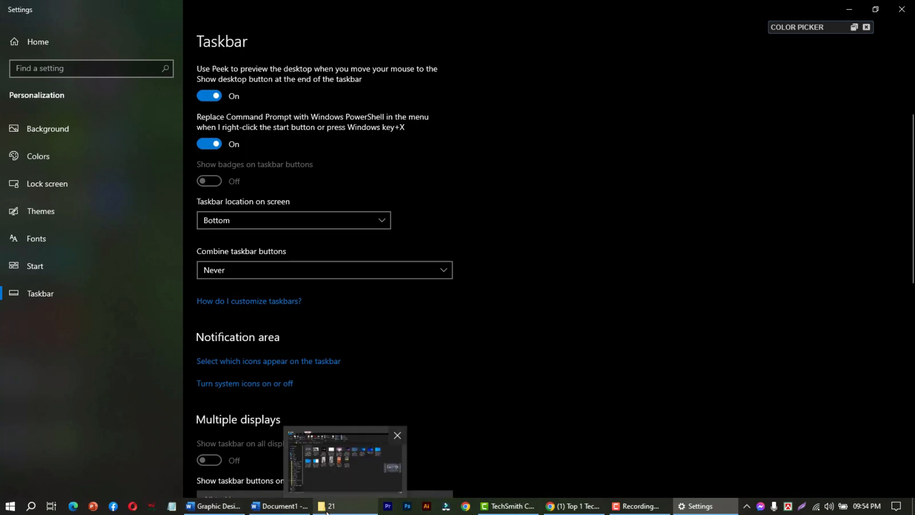
click(442, 270)
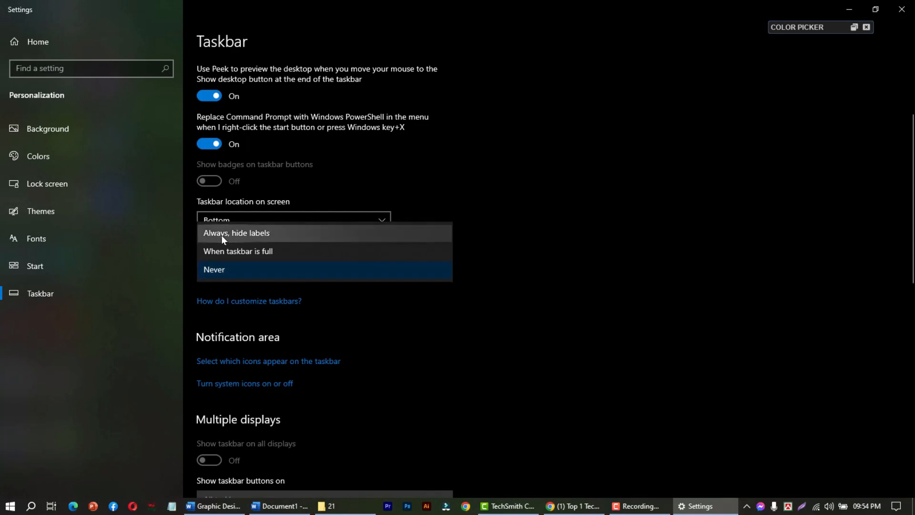
click(277, 233)
Open the settings for which icons appear on the taskbar, and view the hidden notification icons before closing them.
scroll(239, 334, down, 2)
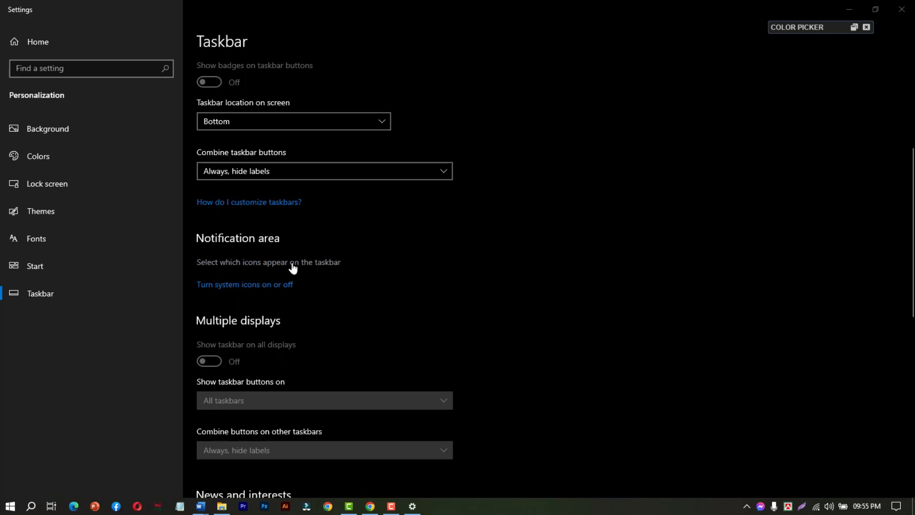
click(272, 264)
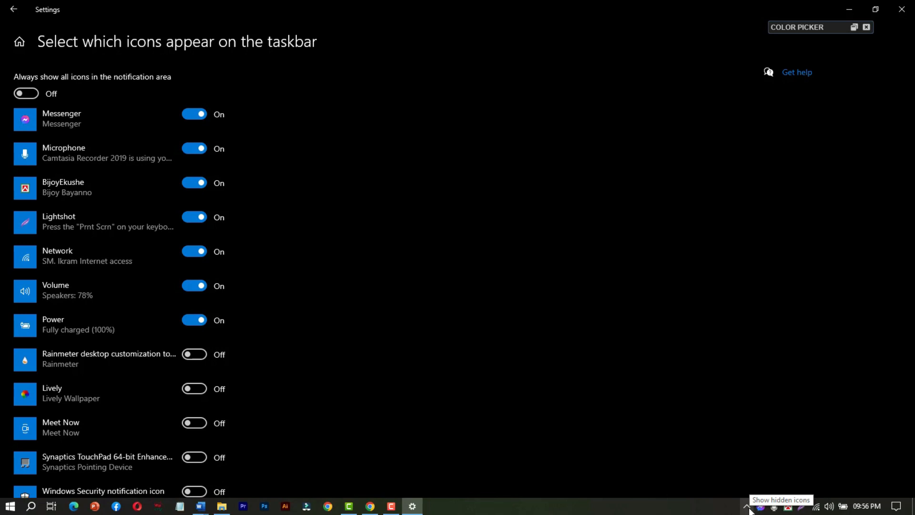
click(747, 507)
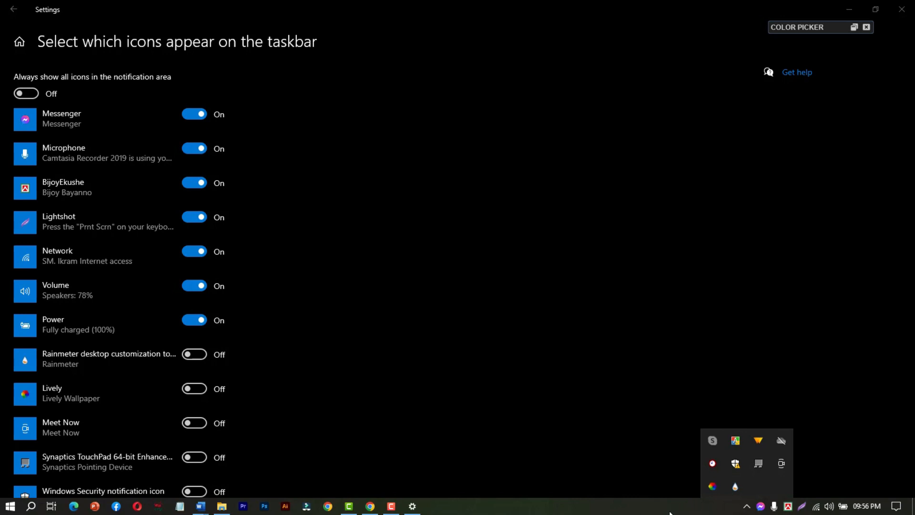
click(714, 512)
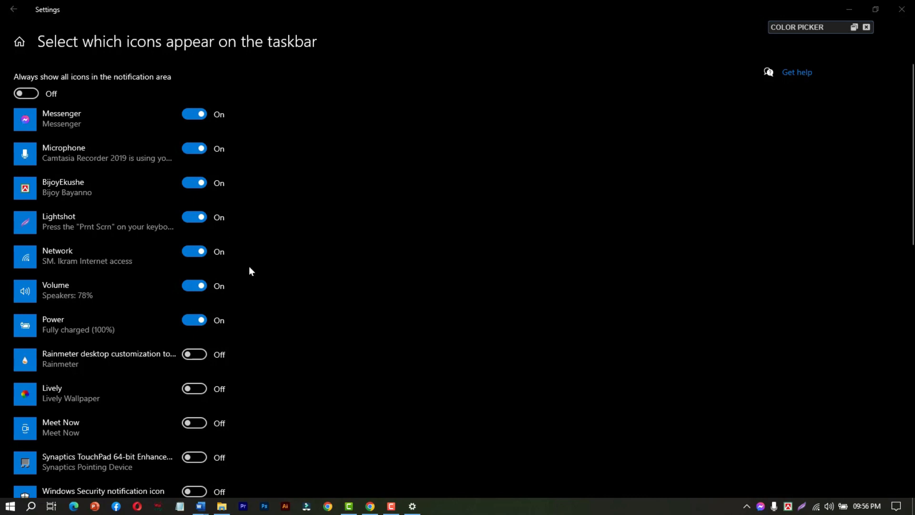
Turn on always showing all icons in the notification area, and turn it back off.
click(30, 96)
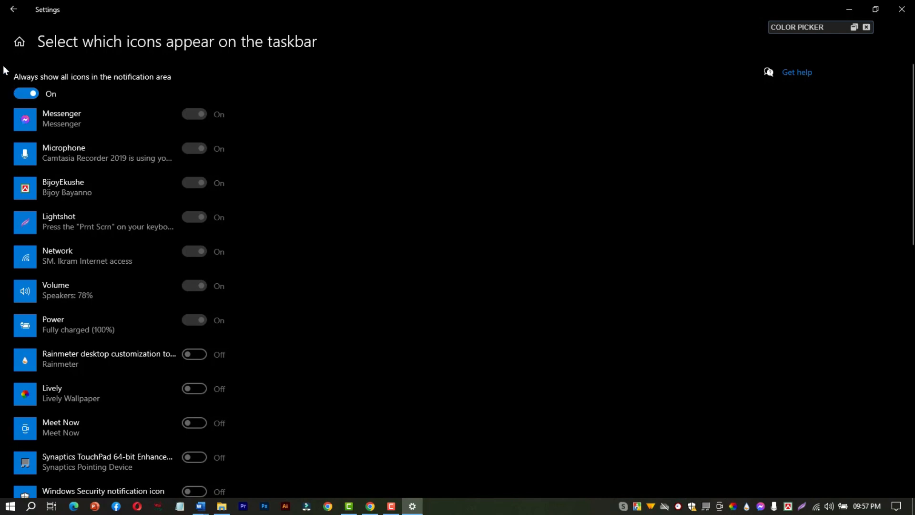
click(32, 94)
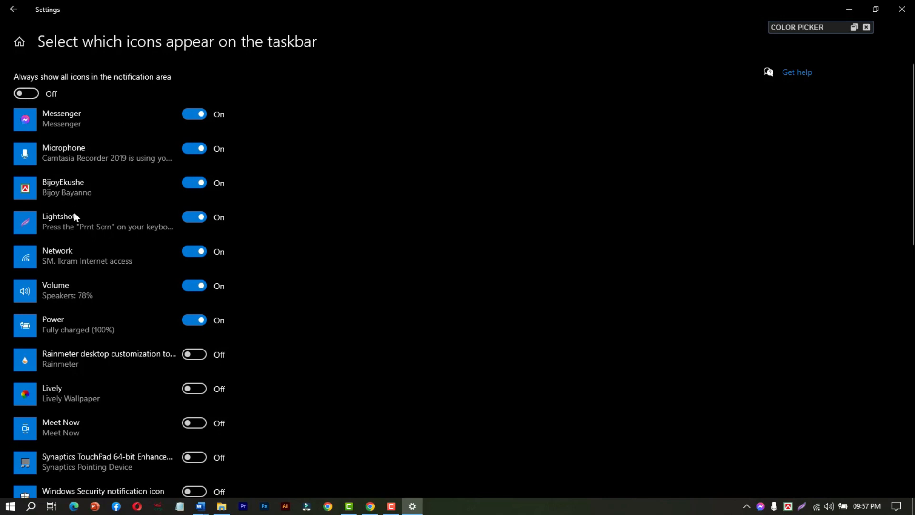
Look through the notification icon list, display the hidden icons, and turn on the Rainmeter icon for the taskbar.
scroll(74, 215, down, 6)
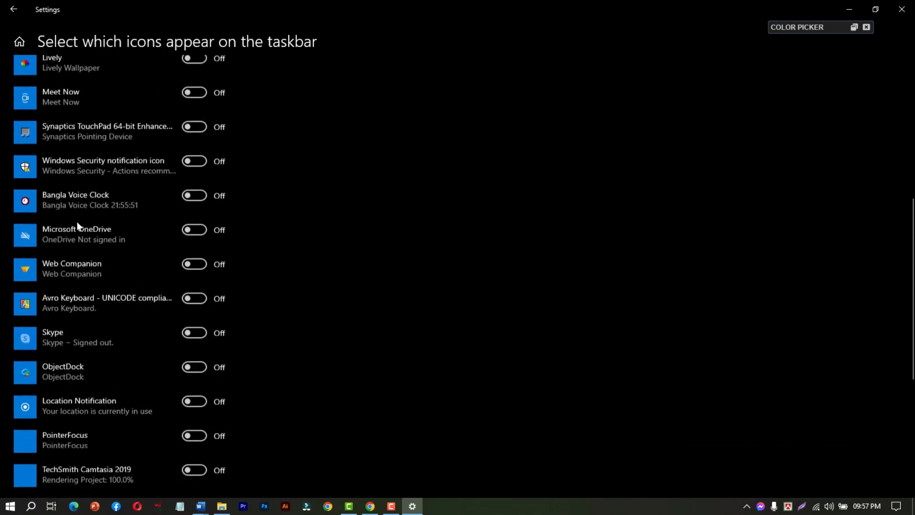
scroll(82, 207, down, 3)
scroll(83, 210, up, 8)
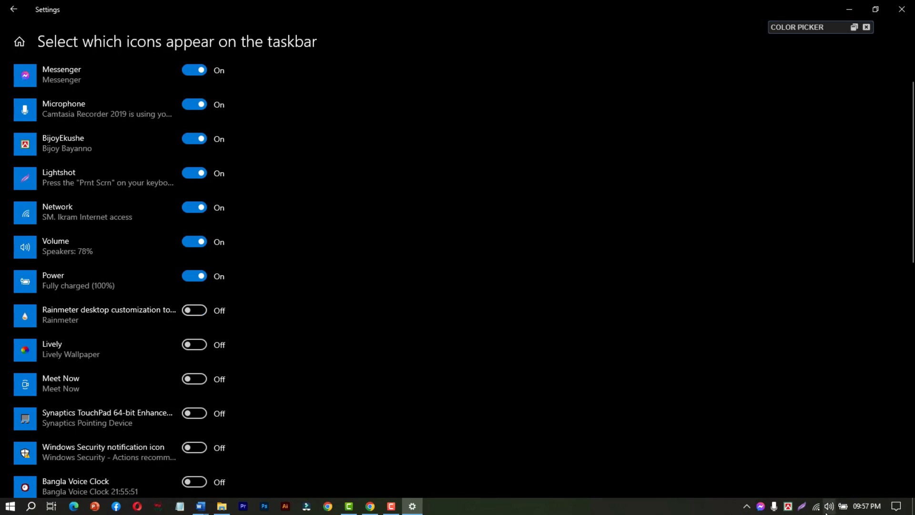
click(746, 507)
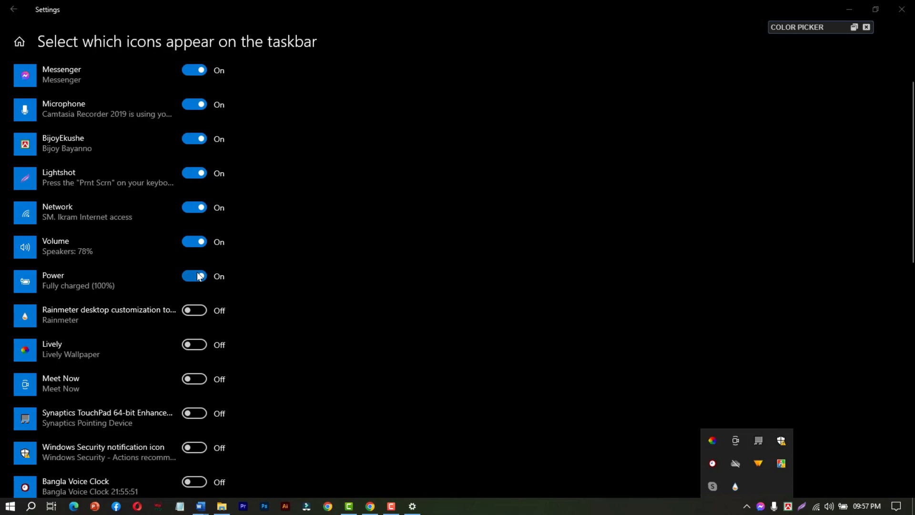
scroll(199, 276, down, 2)
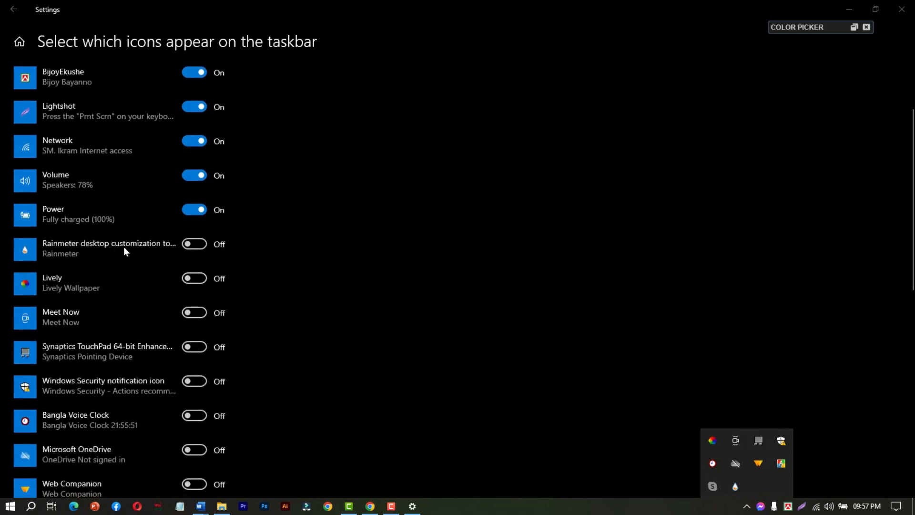
click(194, 244)
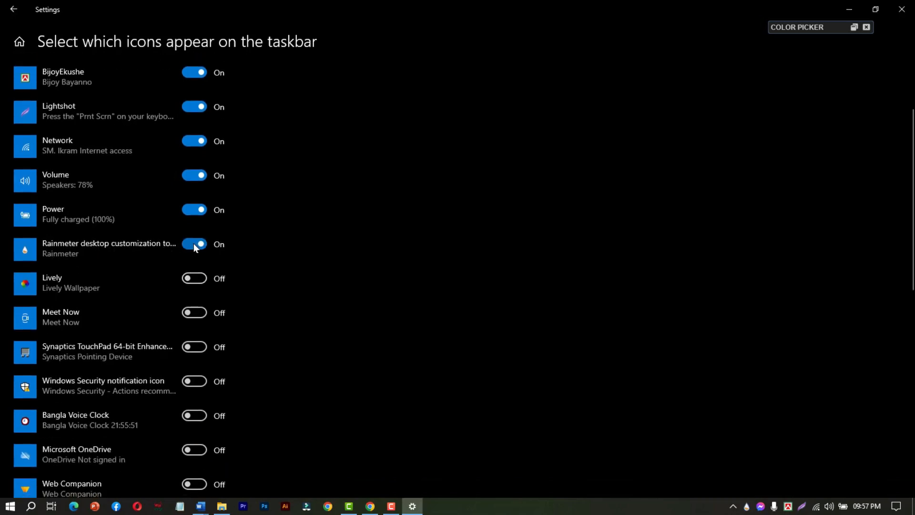
Display the hidden notification icons and move the Rainmeter icon from the taskbar in among them.
click(733, 507)
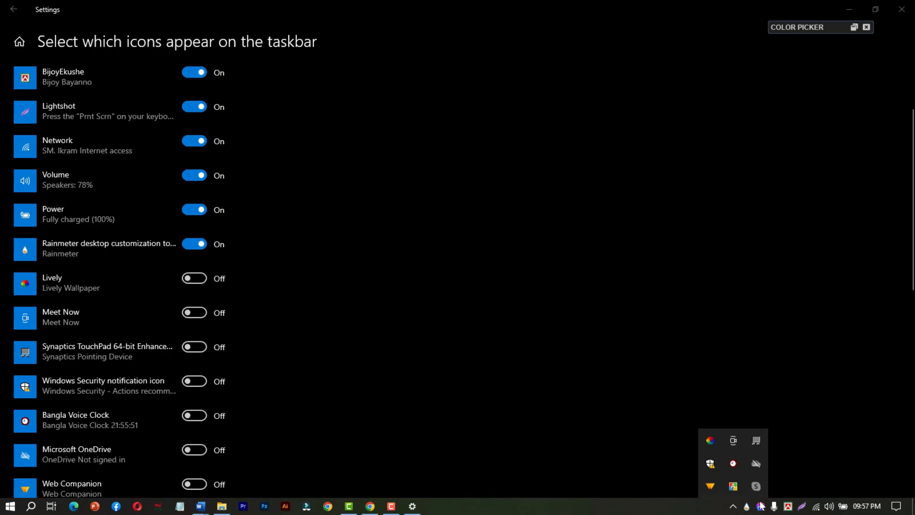
drag(748, 504, 741, 474)
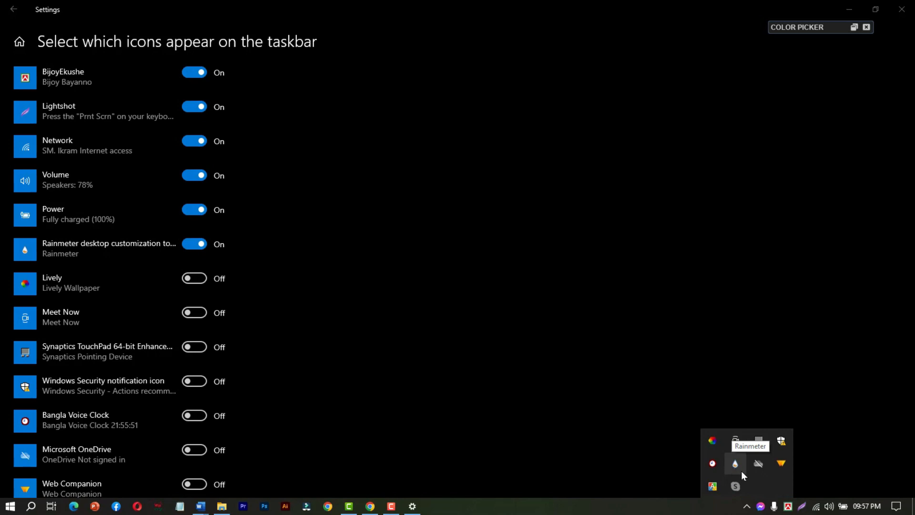
Turn on the Lively icon for the taskbar, and move it from the taskbar into the hidden notification icons.
click(199, 278)
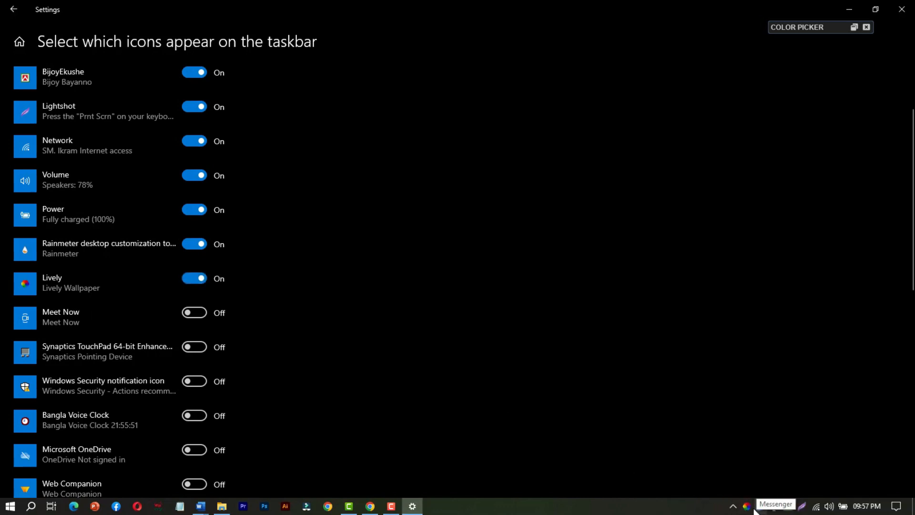
click(736, 508)
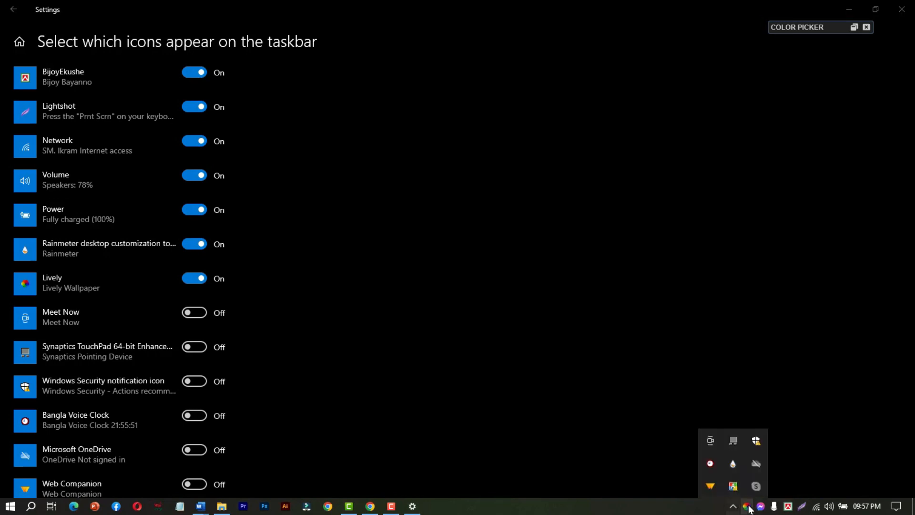
drag(747, 510, 715, 463)
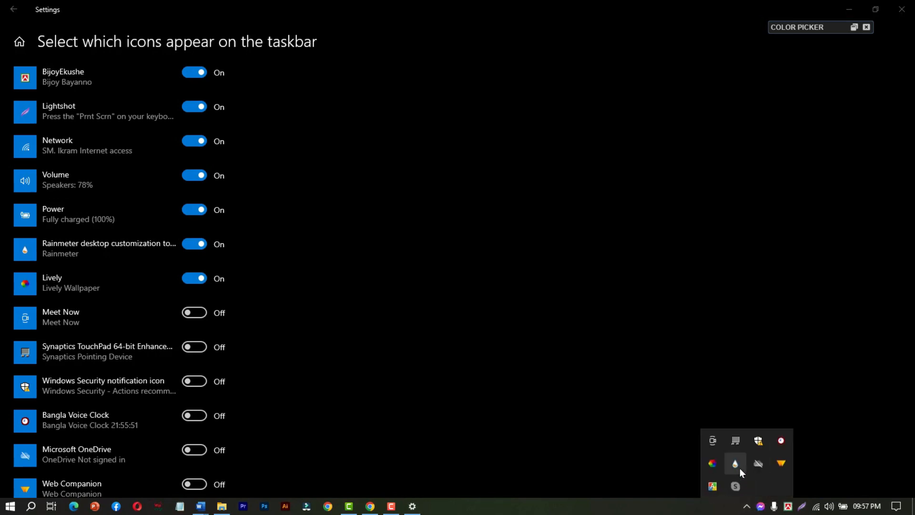
Collapse and reopen the hidden notification icons, and return to the main Taskbar settings.
click(749, 505)
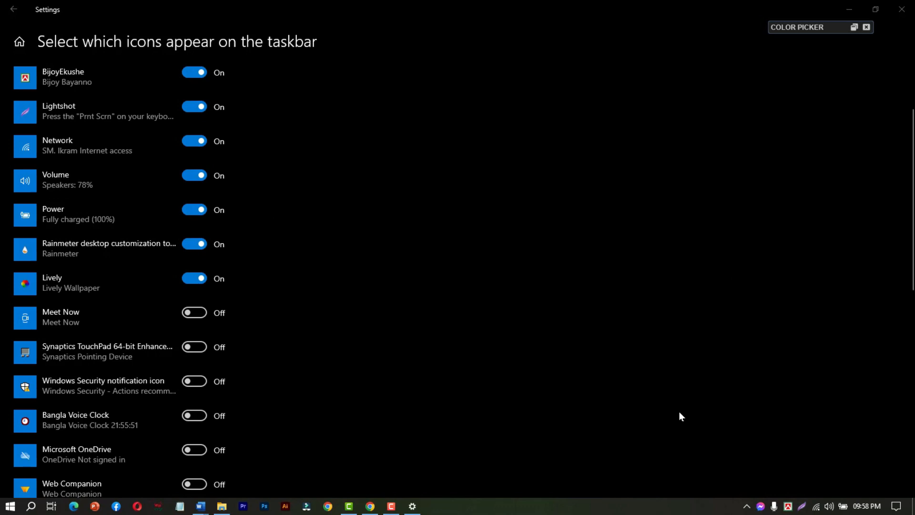
click(747, 507)
click(747, 507)
click(747, 506)
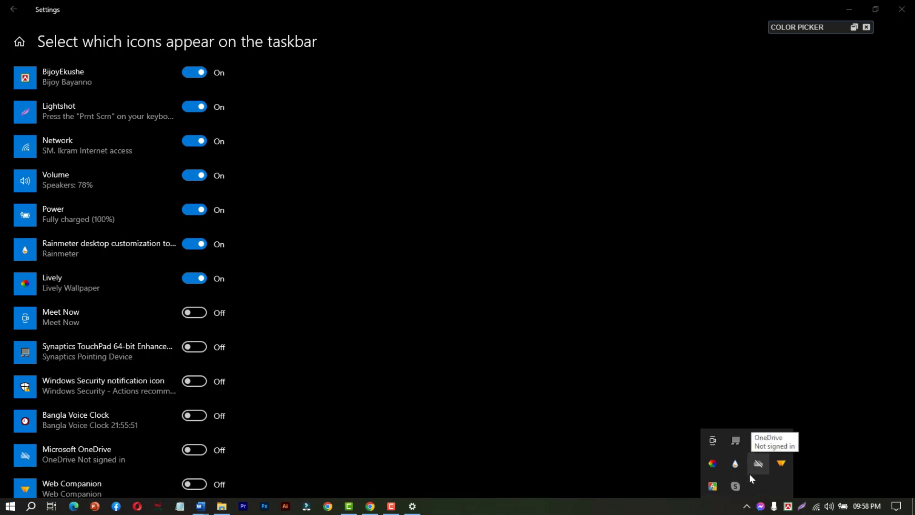
scroll(430, 246, up, 3)
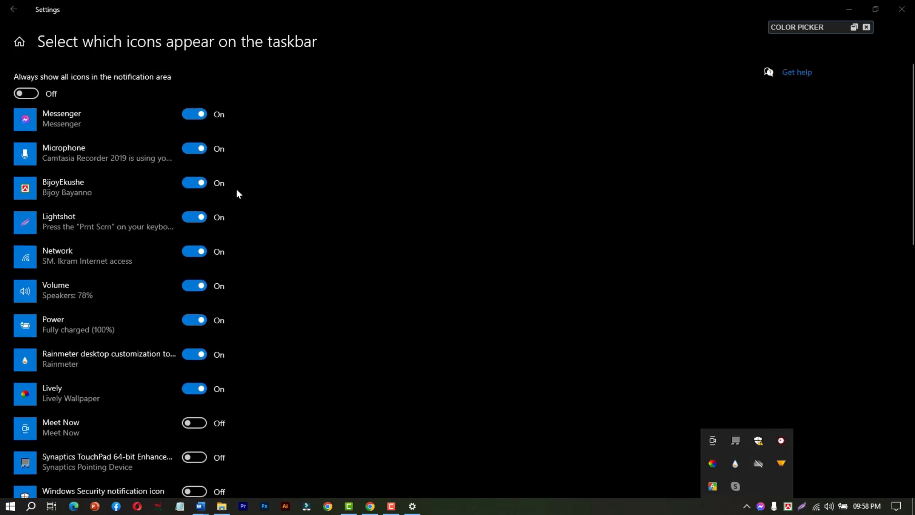
click(15, 10)
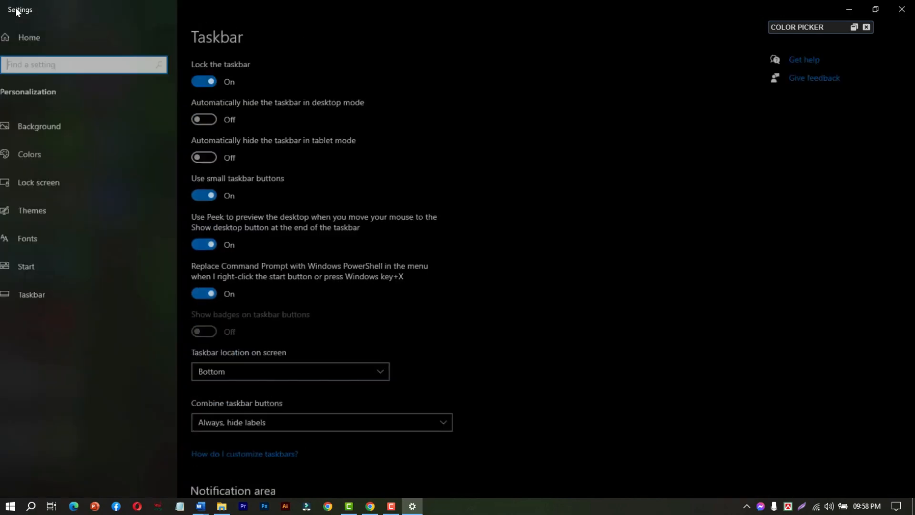
Open the settings for turning system icons on or off, and look through the list of system icons.
scroll(281, 243, down, 7)
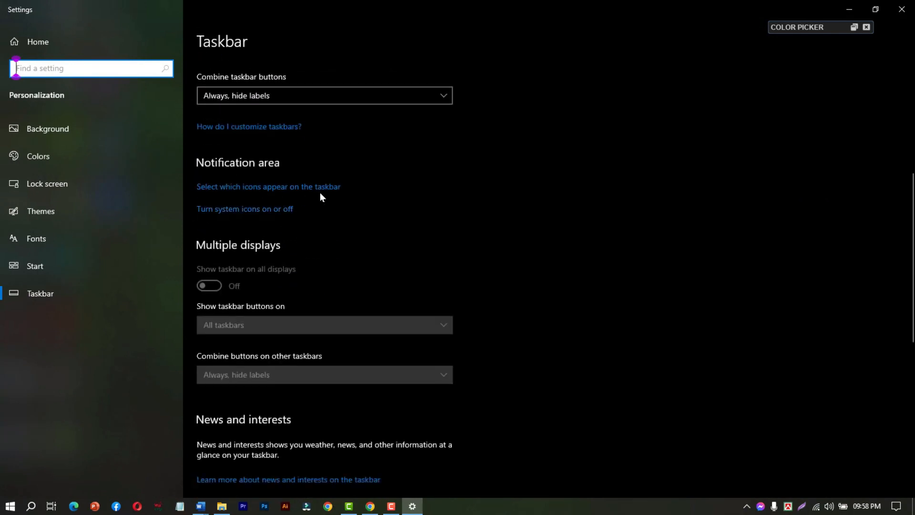
click(243, 219)
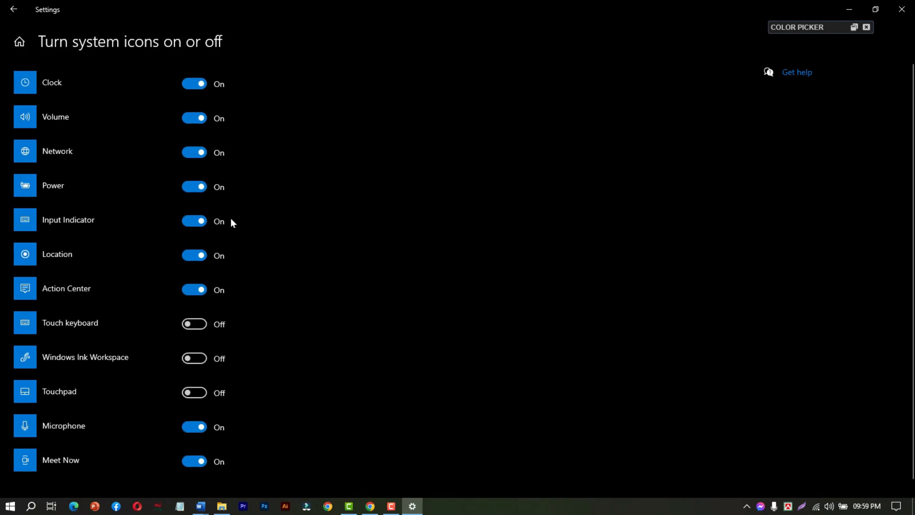
scroll(160, 191, down, 1)
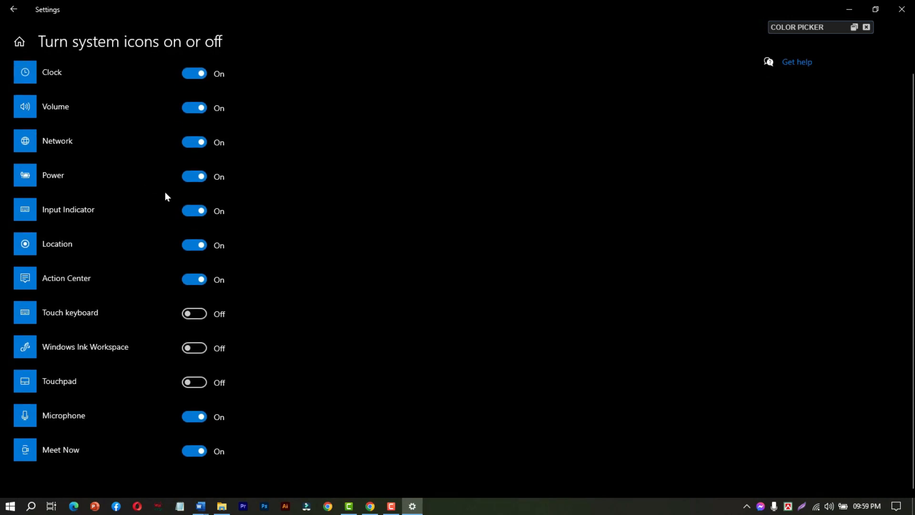
scroll(171, 202, up, 1)
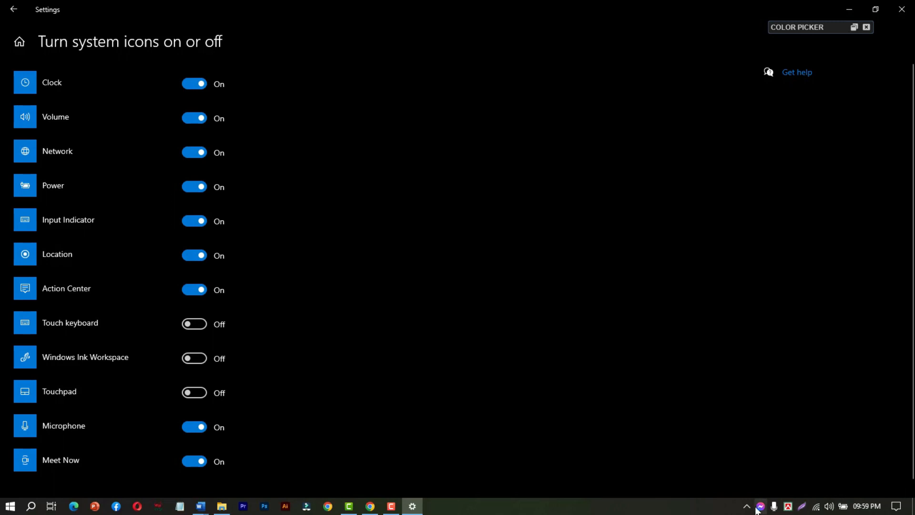
Turn the Clock system icon off, and turn it back on.
mouse_move(870, 511)
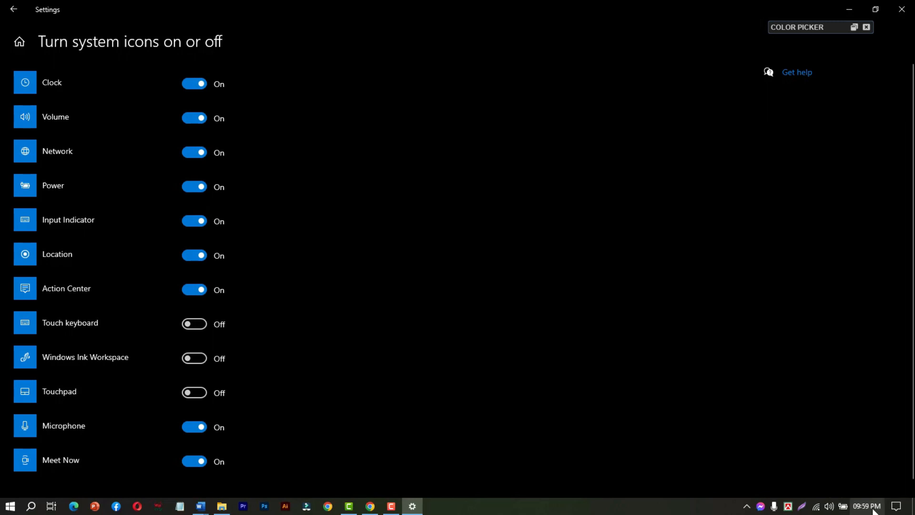
click(199, 90)
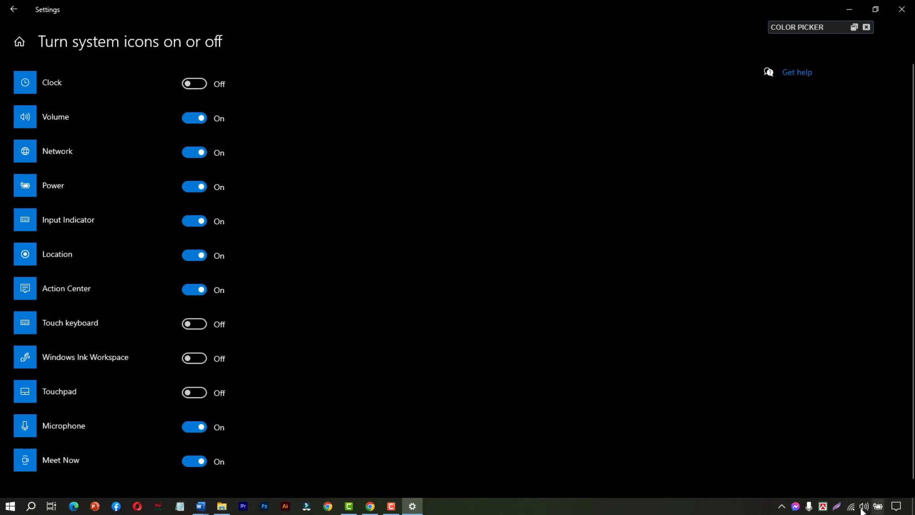
click(192, 85)
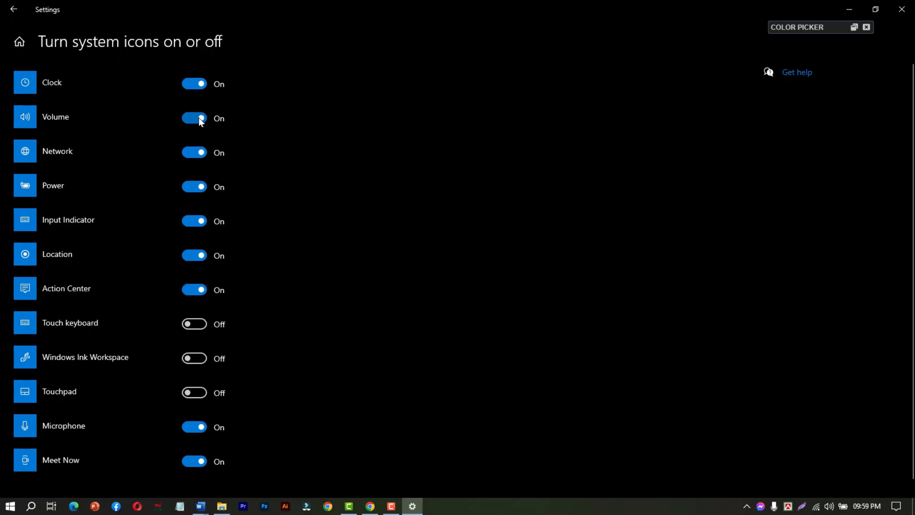
Turn the Volume system icon off and back on, checking the taskbar's volume control before and after.
click(831, 511)
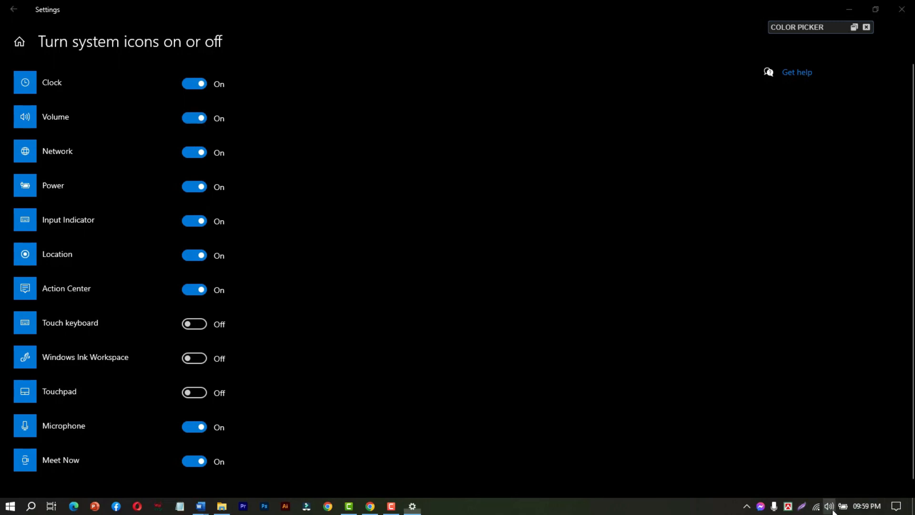
click(829, 506)
click(199, 119)
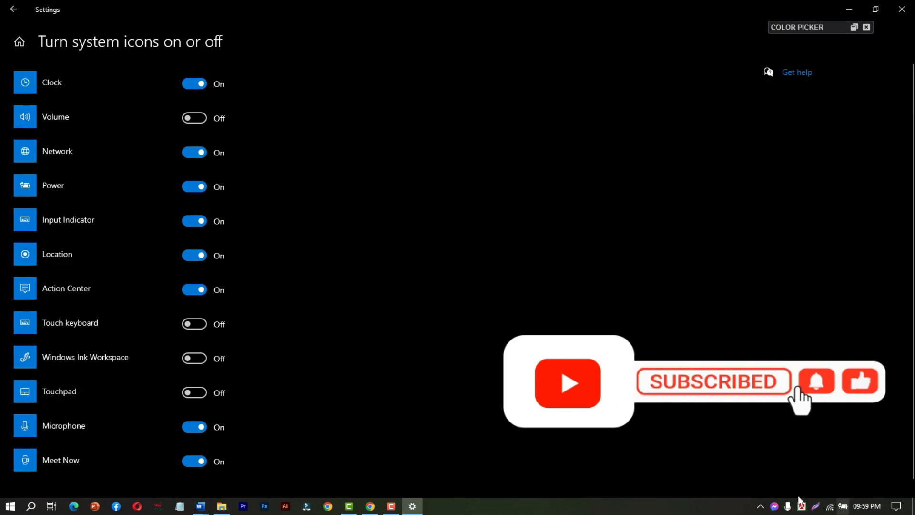
click(194, 119)
click(827, 508)
click(828, 507)
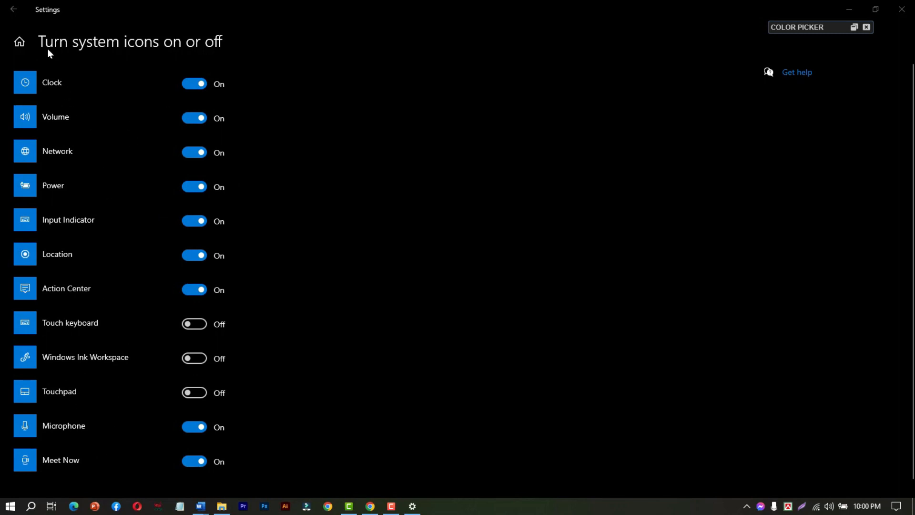
Return to the main Taskbar settings and look over the available taskbar options.
click(13, 9)
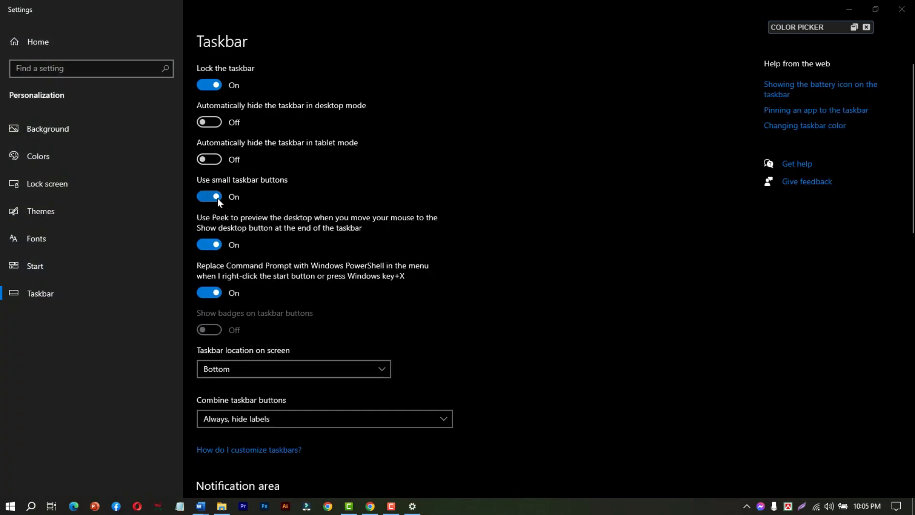
scroll(219, 181, down, 2)
scroll(225, 143, up, 2)
scroll(229, 134, down, 2)
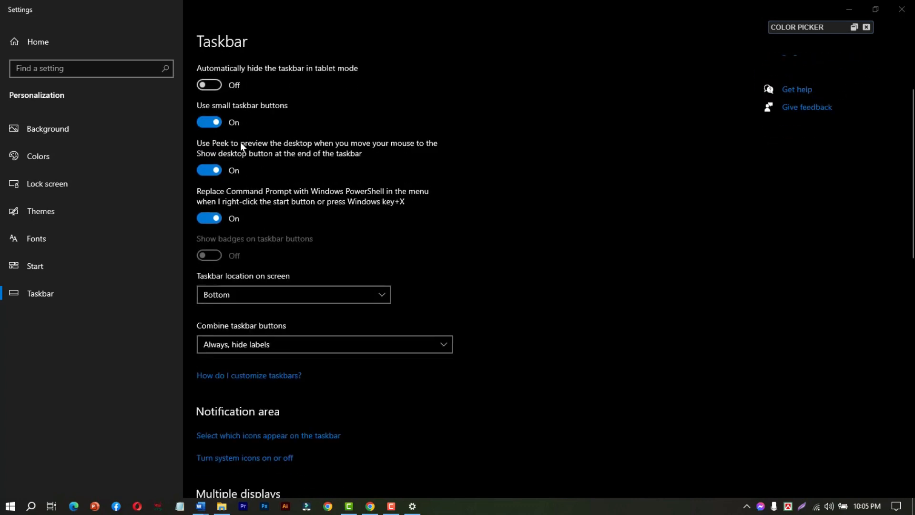
scroll(279, 114, down, 2)
scroll(279, 114, up, 2)
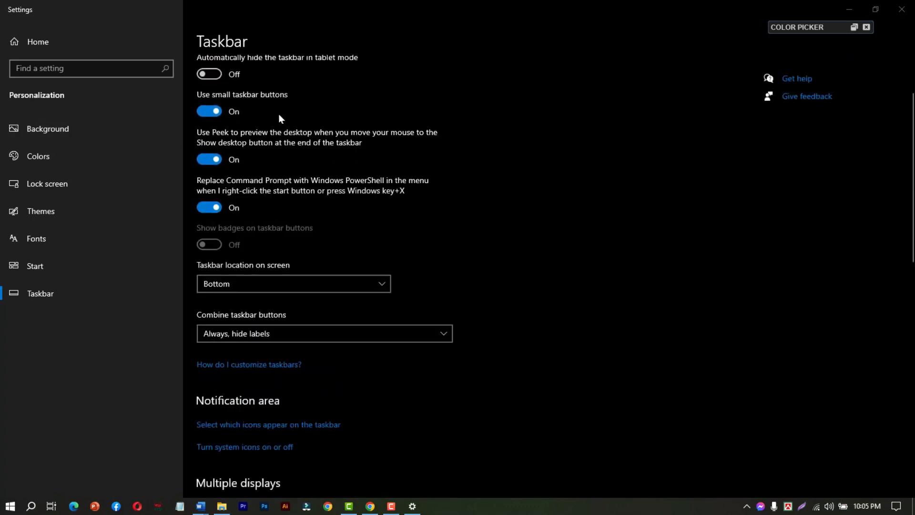
scroll(278, 114, up, 2)
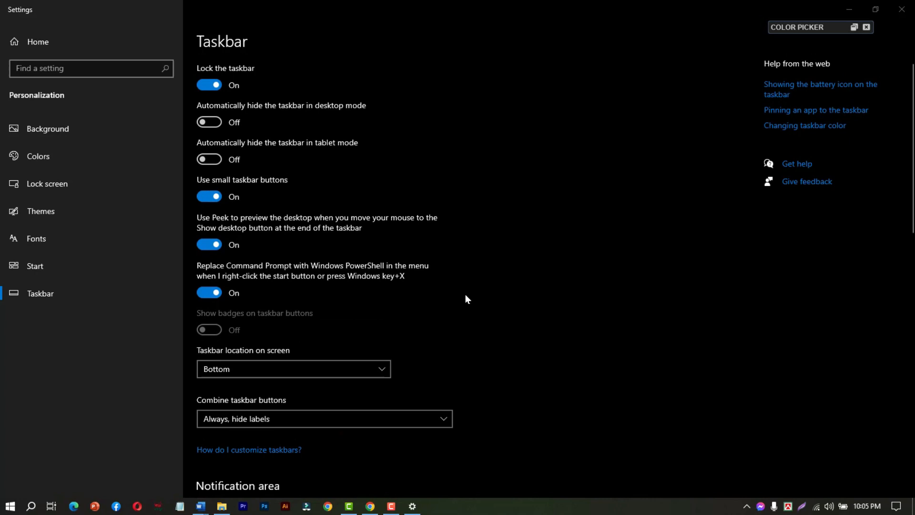
Display the taskbar's context options and view the Toolbars choices.
right_click(511, 508)
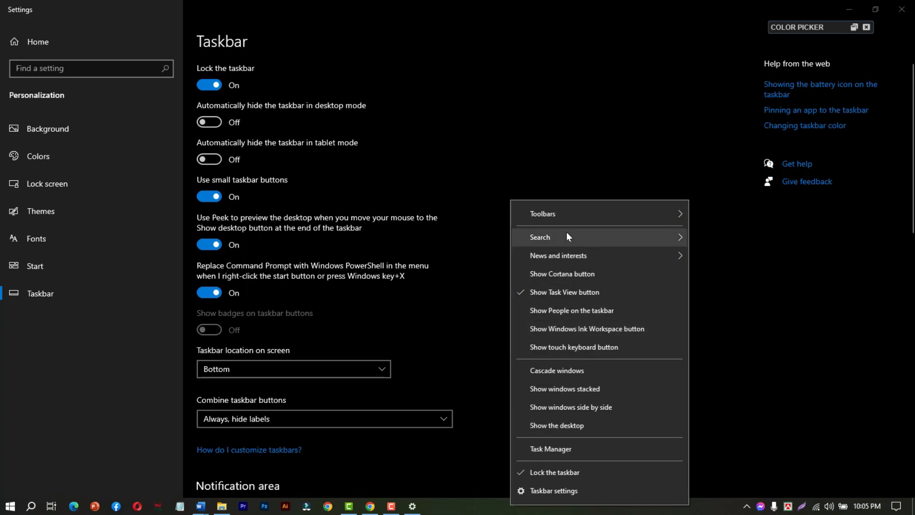
mouse_move(625, 215)
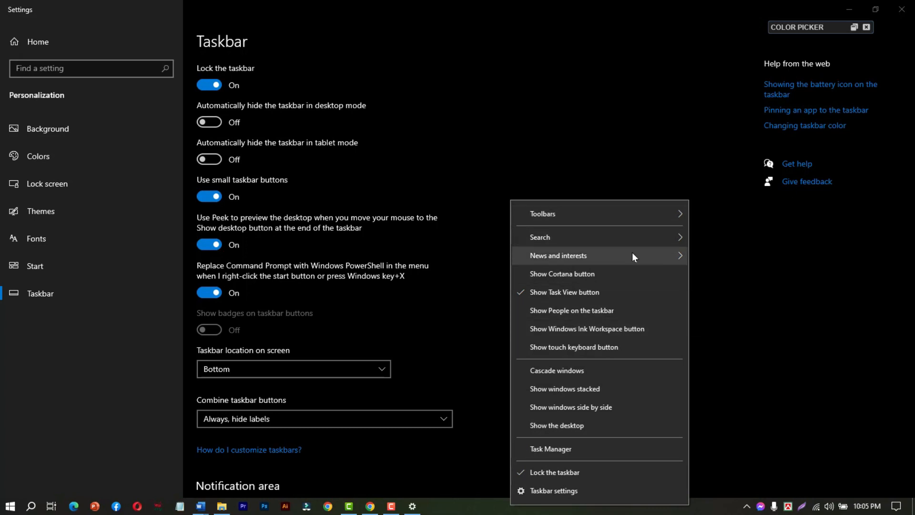